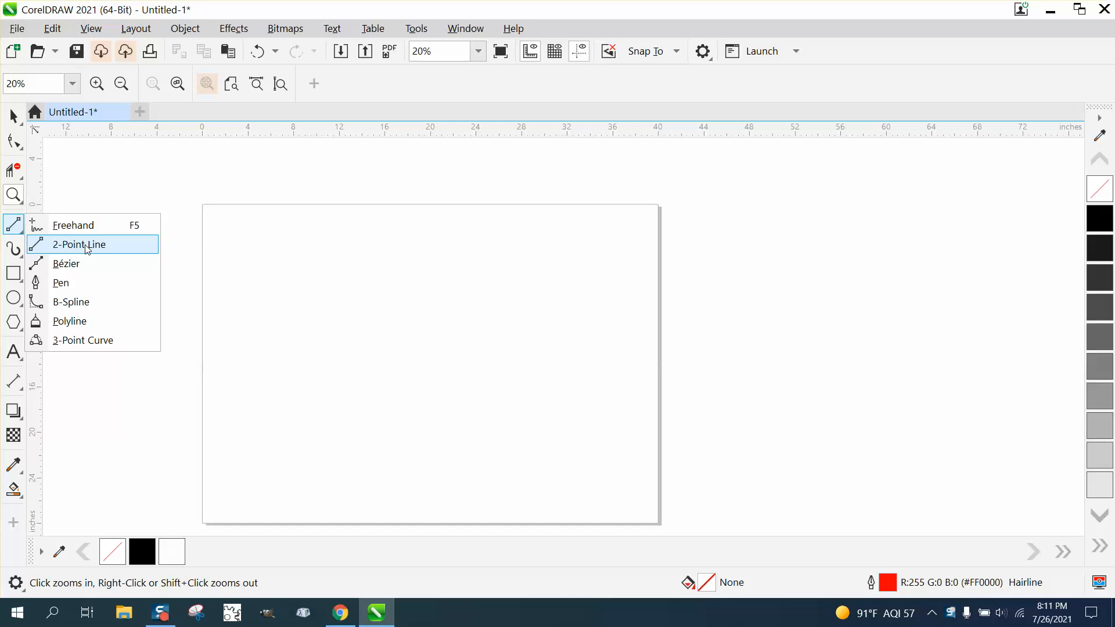
# Draw a vertical two-point line in the empty area beside the page and set its height to 30 inches
pyautogui.click(87, 244)
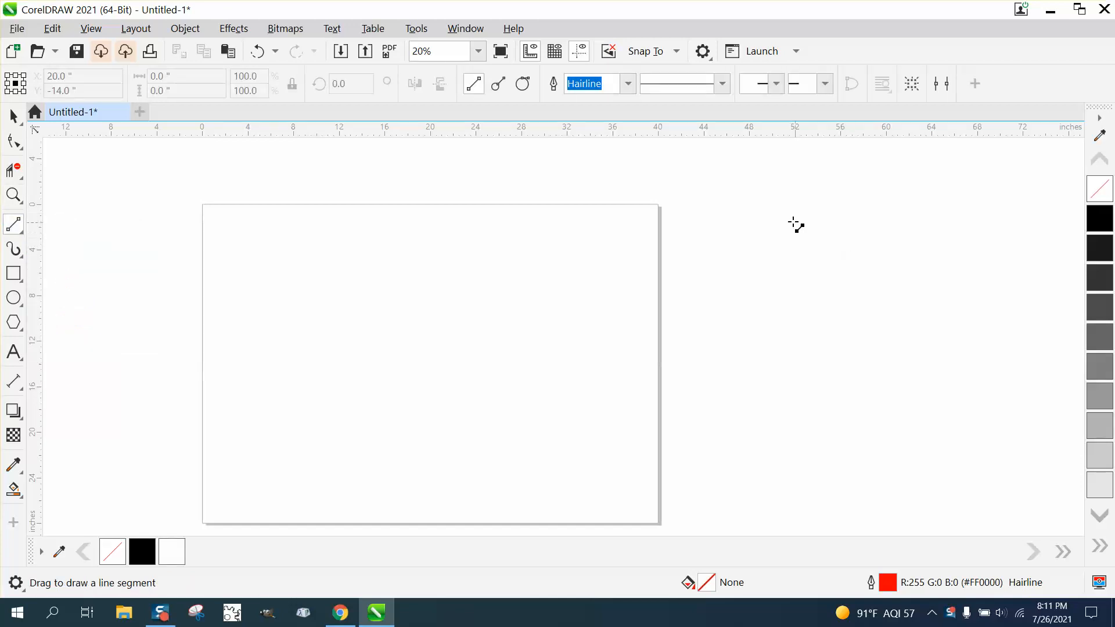
pyautogui.moveTo(767, 170); pyautogui.dragTo(782, 413)
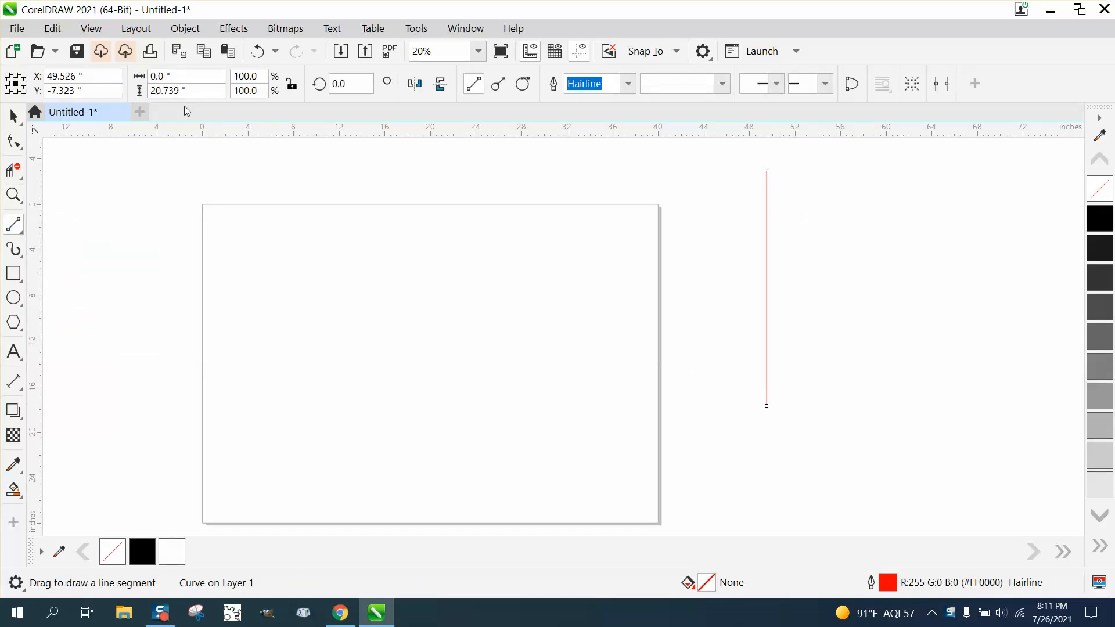
pyautogui.click(138, 93)
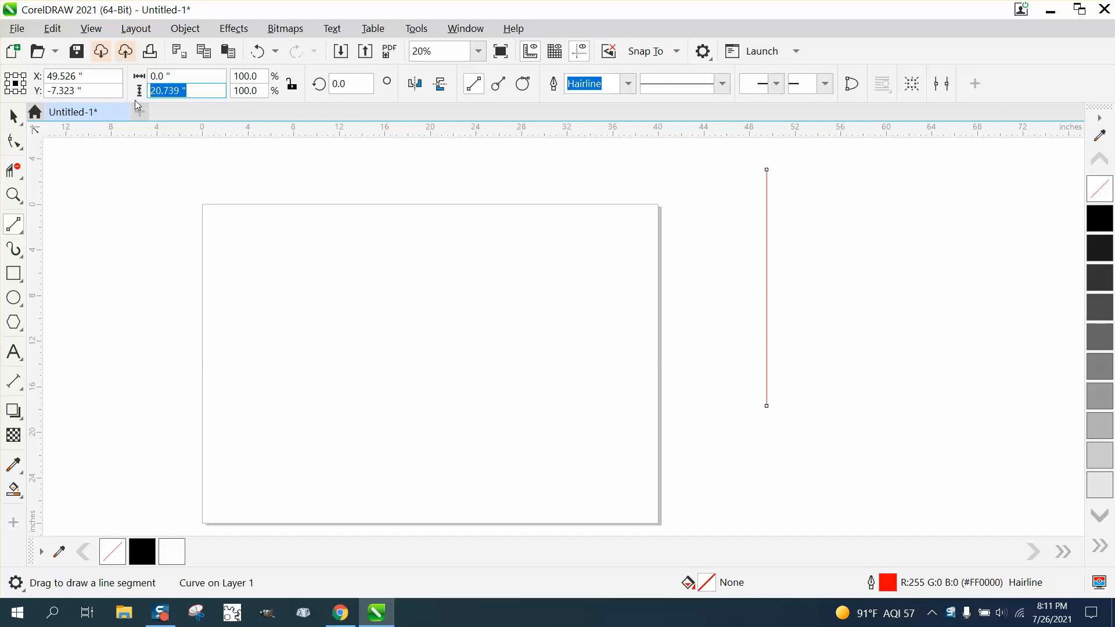
pyautogui.write('20')
pyautogui.press('Return')
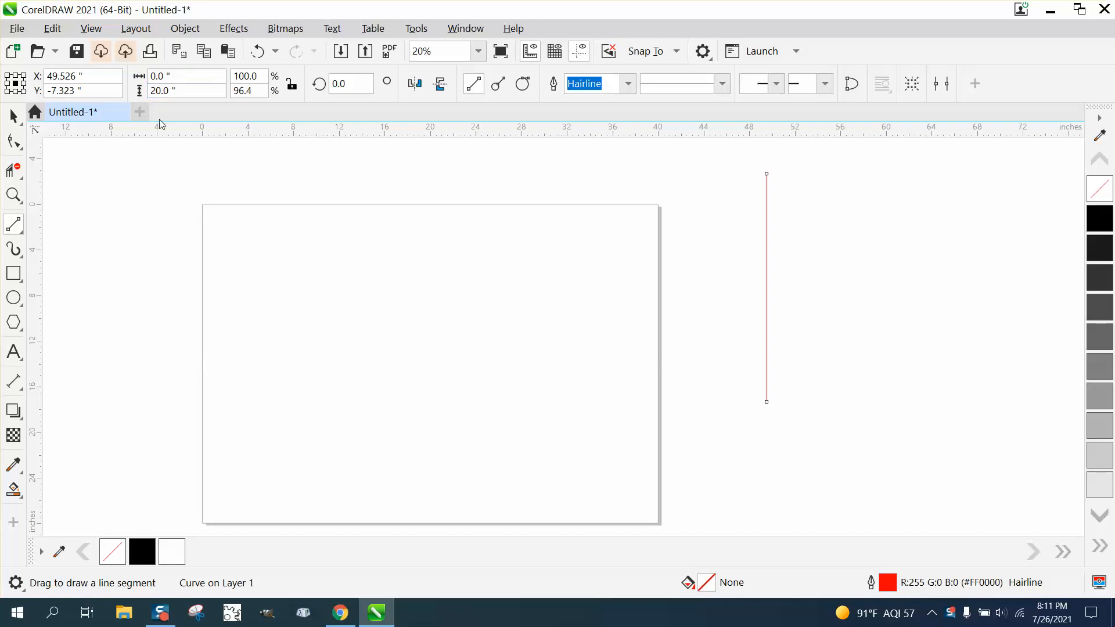
pyautogui.moveTo(177, 90); pyautogui.dragTo(129, 92)
pyautogui.write('30')
pyautogui.press('Return')
# Use the Transform Position settings to make 60 copies of the line, spaced 0.5 inches apart horizontally
pyautogui.press('F4')
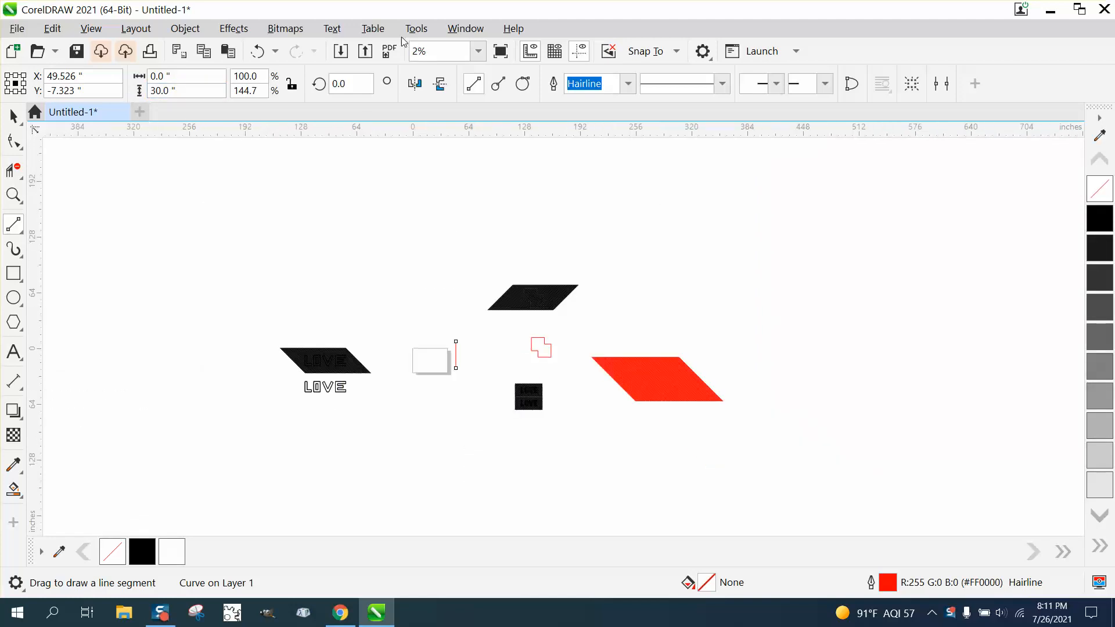
pyautogui.click(14, 194)
pyautogui.moveTo(441, 344); pyautogui.dragTo(509, 377)
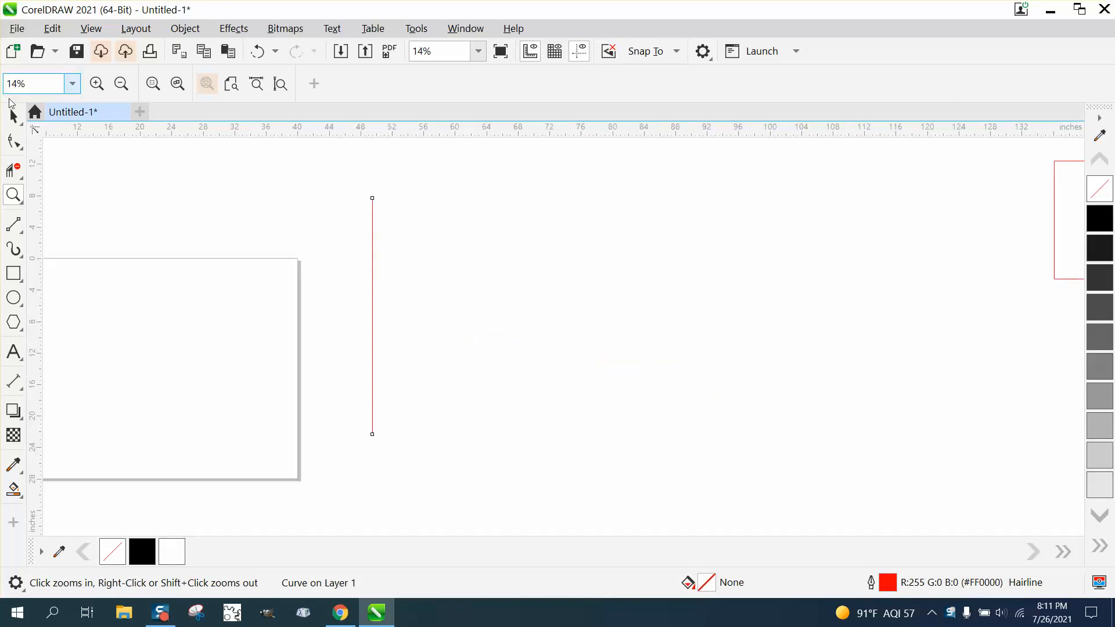
pyautogui.click(13, 115)
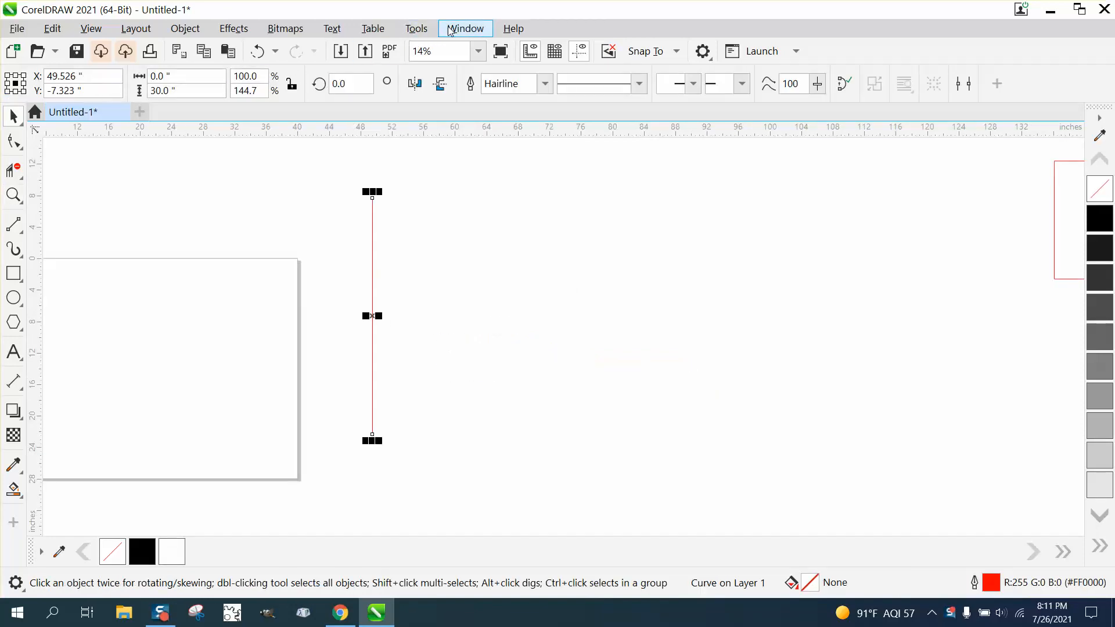
pyautogui.click(465, 31)
pyautogui.moveTo(505, 258)
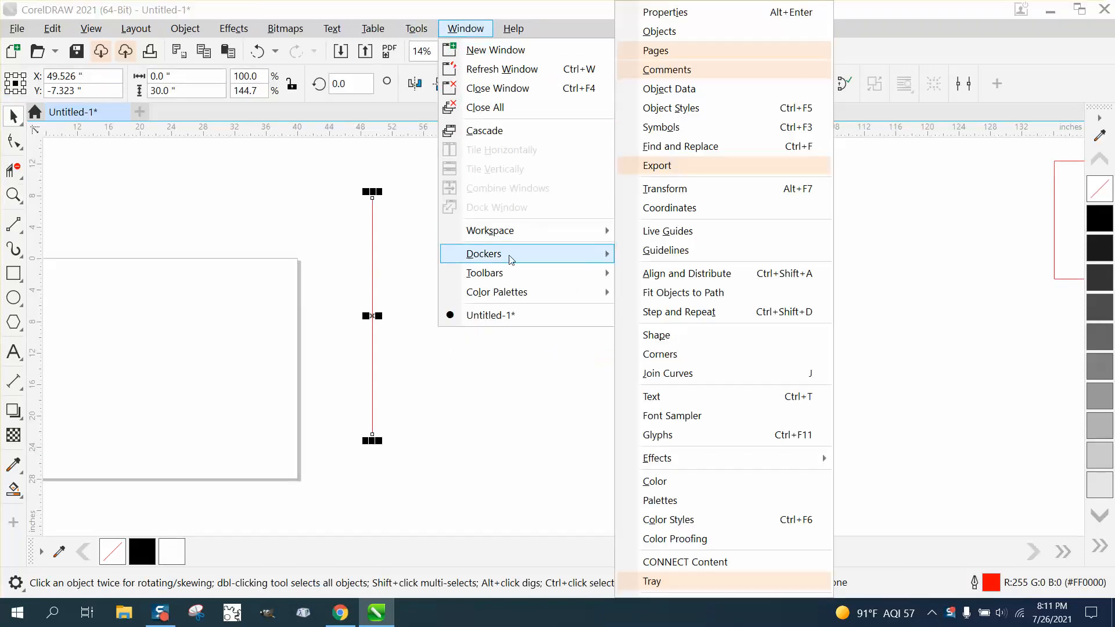
pyautogui.click(705, 189)
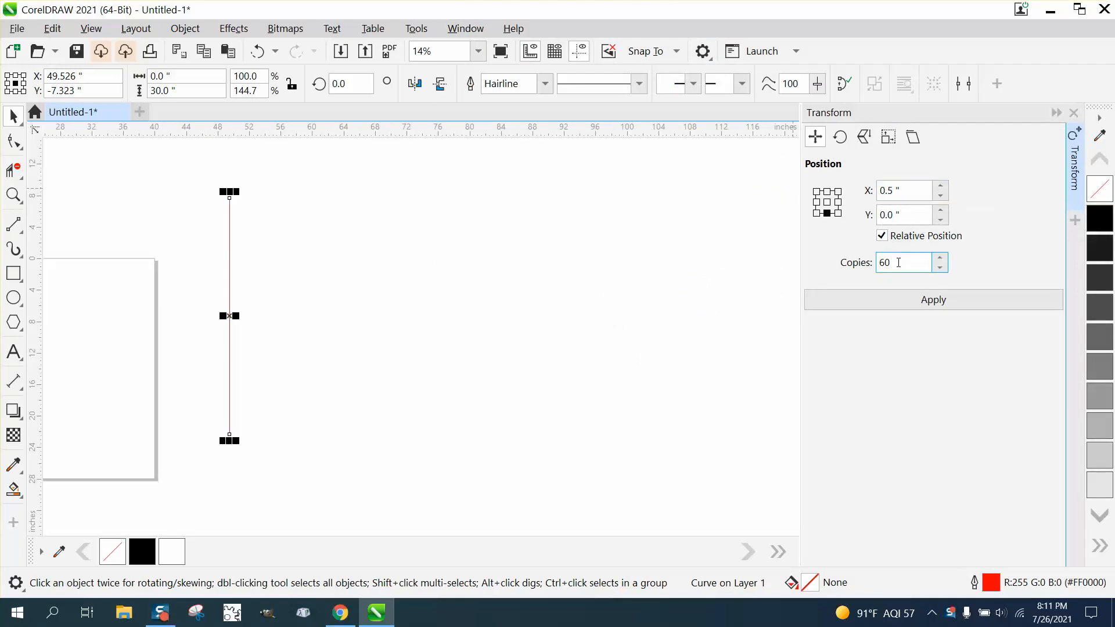
pyautogui.click(934, 301)
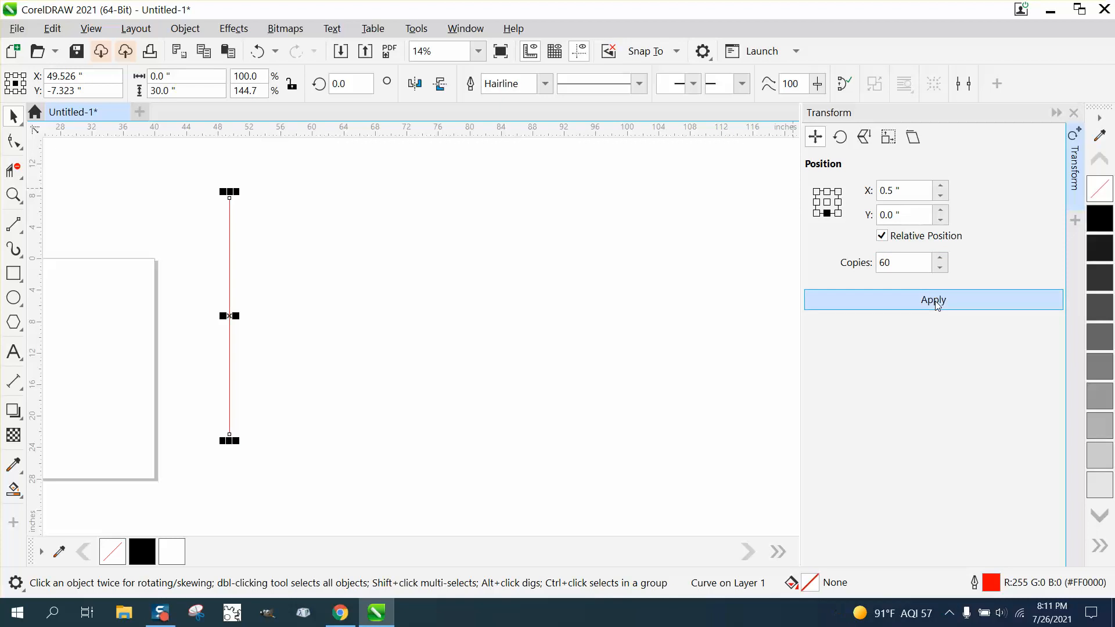
# Group all the vertical lines and center the group on the page
pyautogui.moveTo(206, 183); pyautogui.dragTo(303, 335)
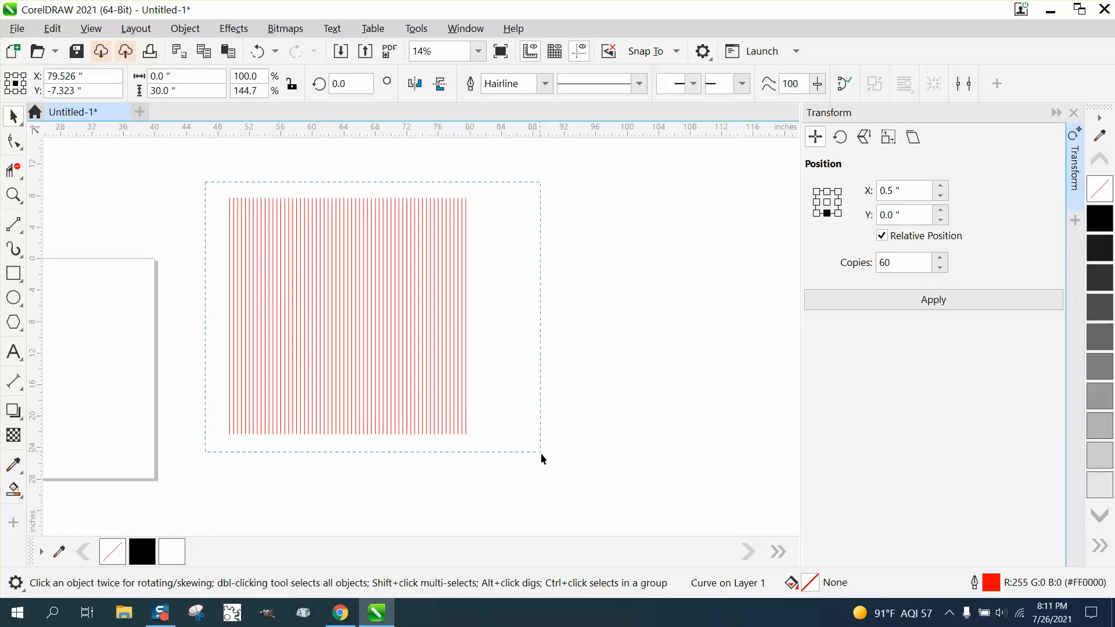
pyautogui.moveTo(541, 453); pyautogui.dragTo(543, 454)
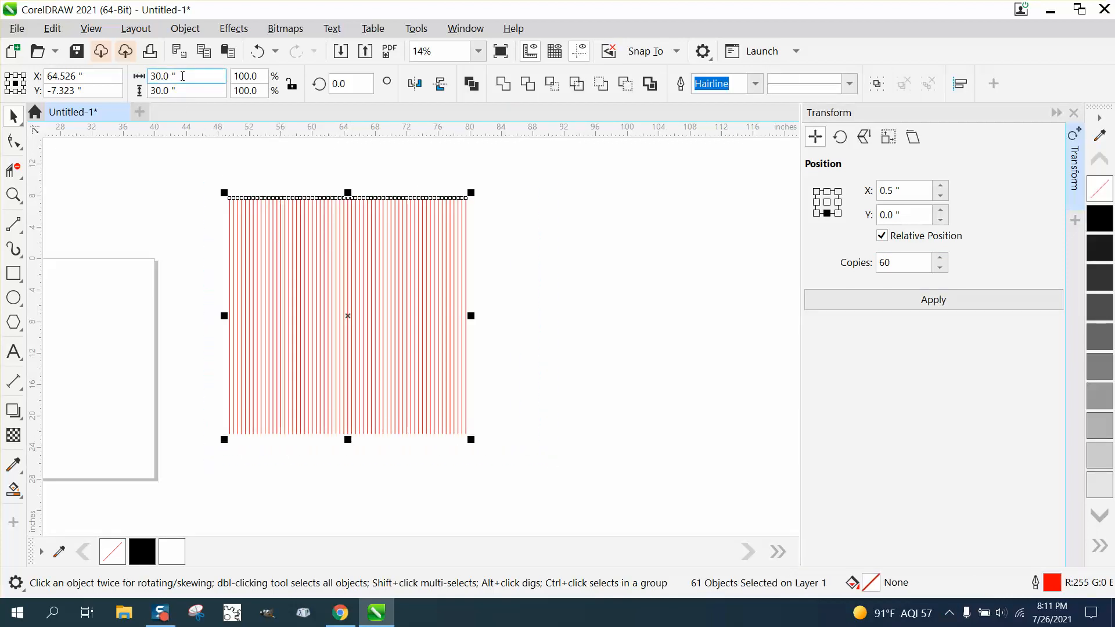
pyautogui.click(185, 28)
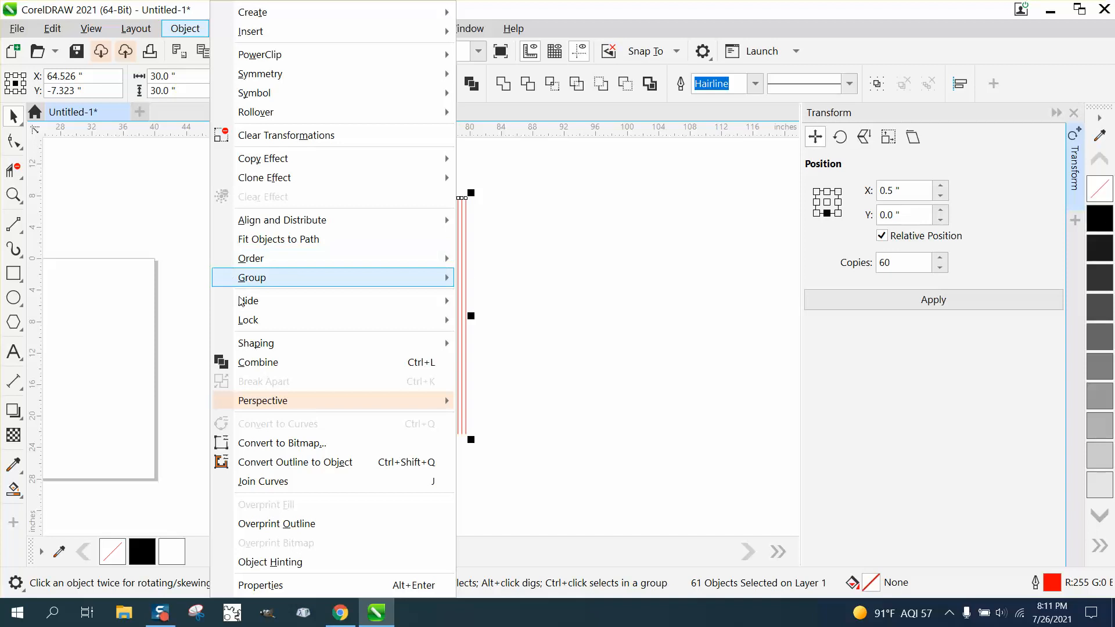
pyautogui.moveTo(244, 278)
pyautogui.click(493, 282)
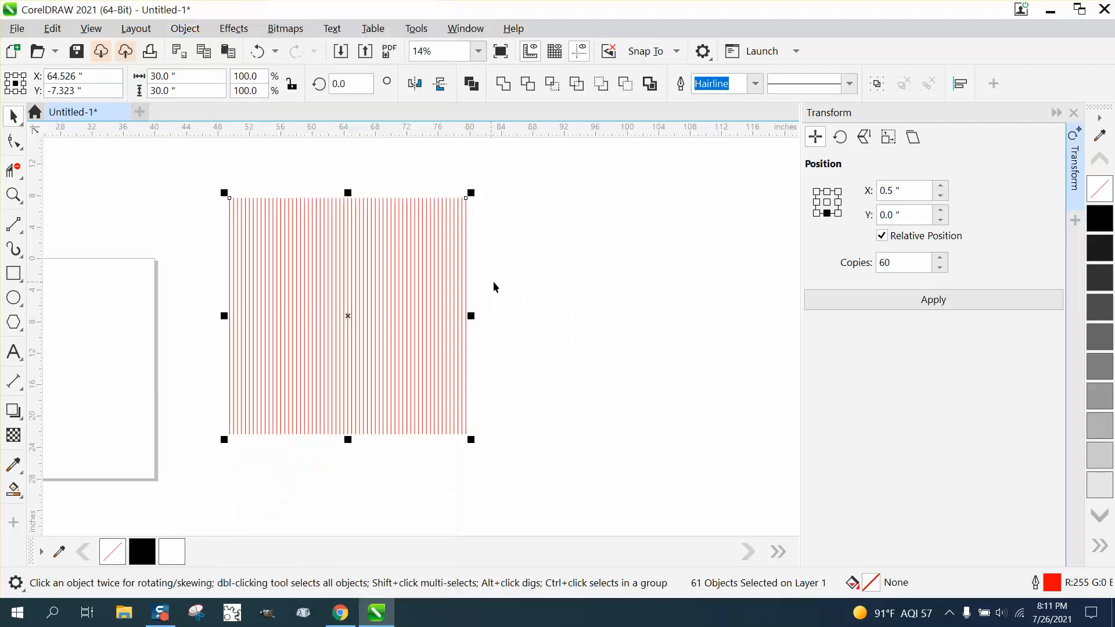
pyautogui.scroll(-1, 583, 291)
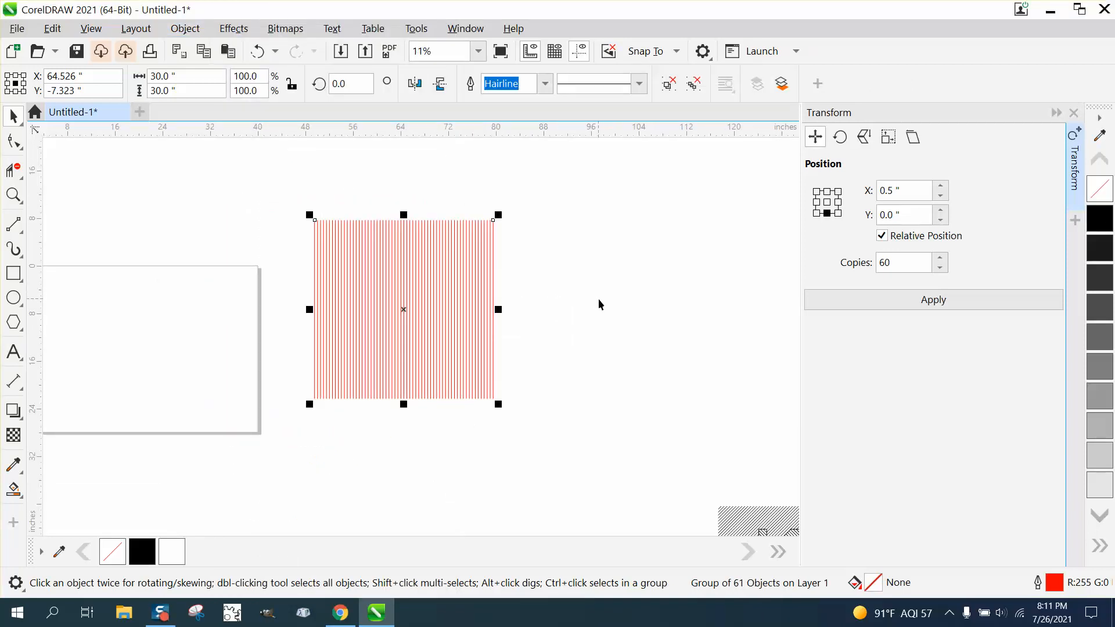
pyautogui.press('p')
pyautogui.scroll(-1, 597, 298)
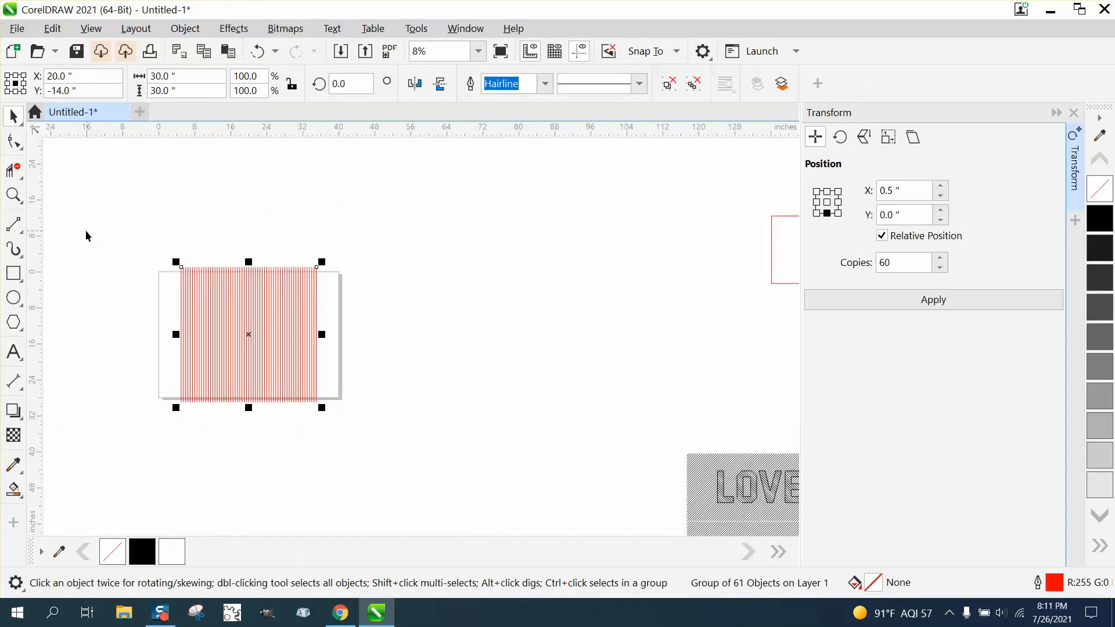
# Draw a square in the empty area beside the page and set its size to 20 by 20 inches with the ratio locked
pyautogui.click(11, 197)
pyautogui.click(300, 398)
pyautogui.press('F6')
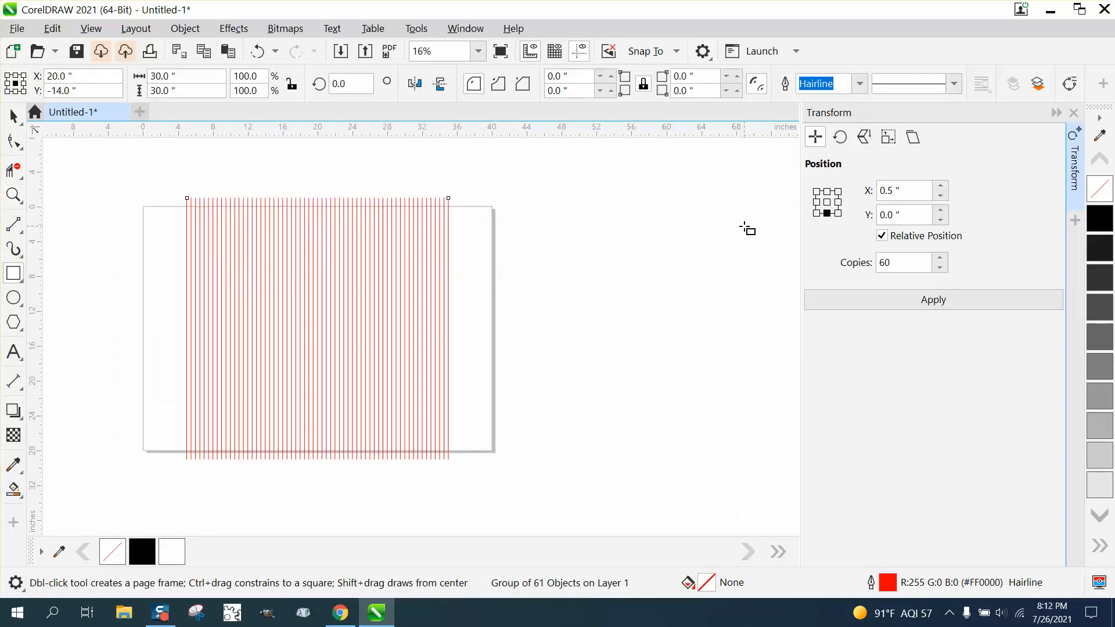
pyautogui.moveTo(745, 226); pyautogui.dragTo(568, 330)
pyautogui.click(174, 76)
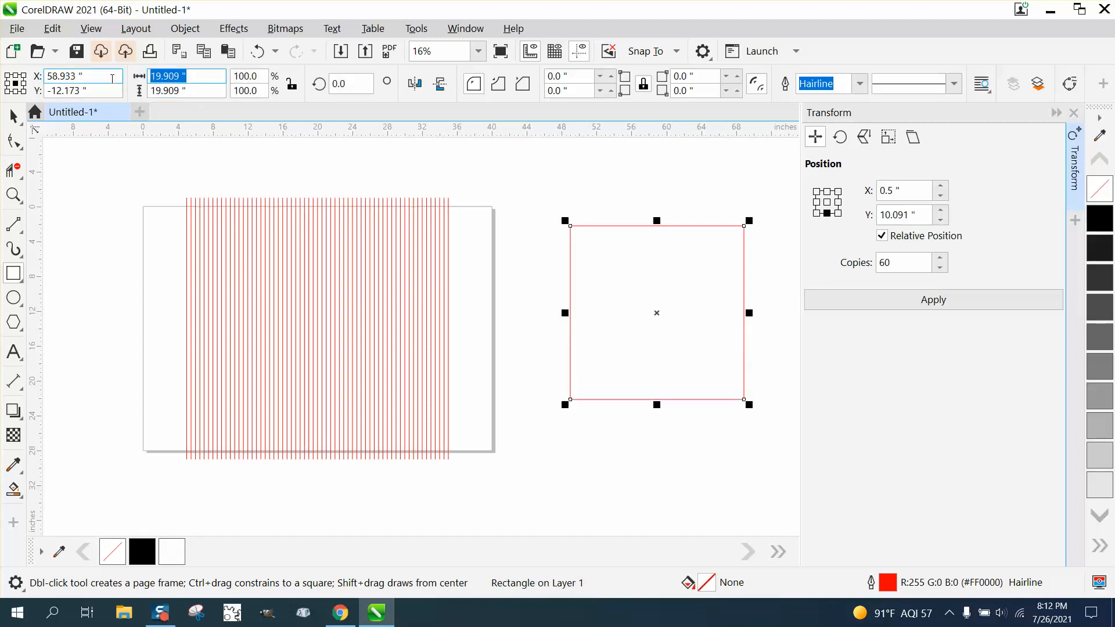
pyautogui.click(291, 84)
pyautogui.click(208, 78)
pyautogui.moveTo(207, 78); pyautogui.dragTo(119, 77)
pyautogui.write('20')
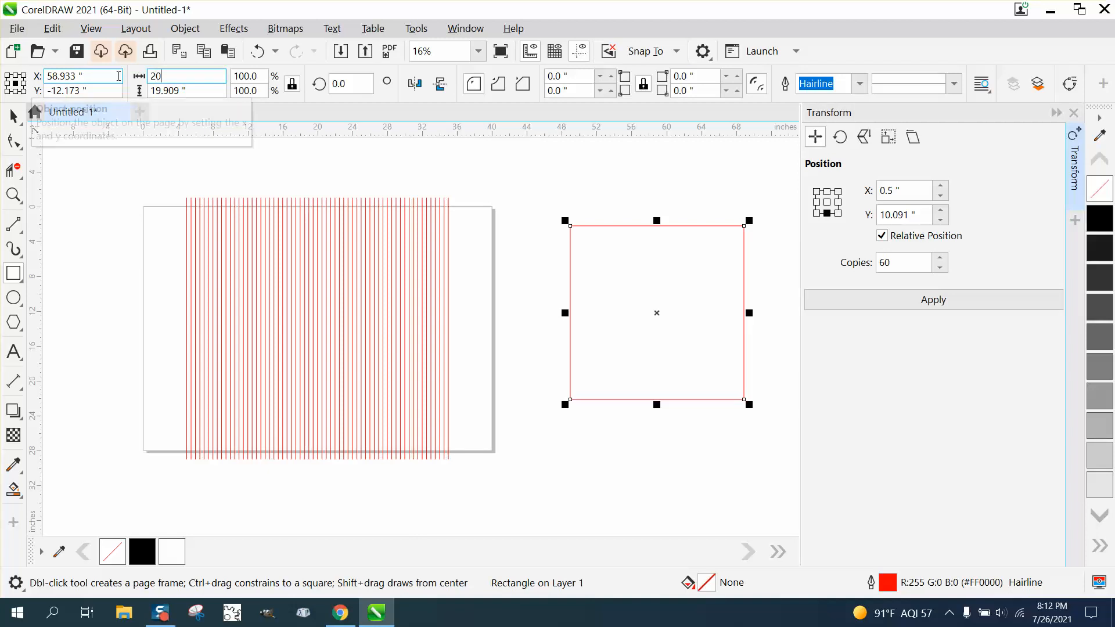
pyautogui.press('Return')
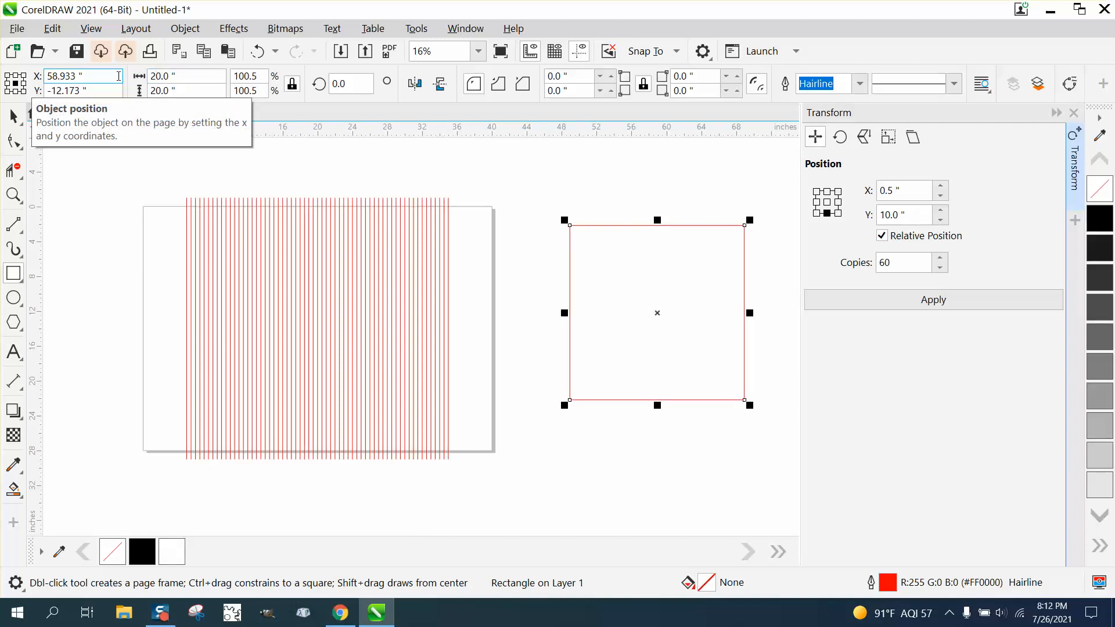
# Center the square on the page over the lines and rotate it 45 degrees
pyautogui.press('p')
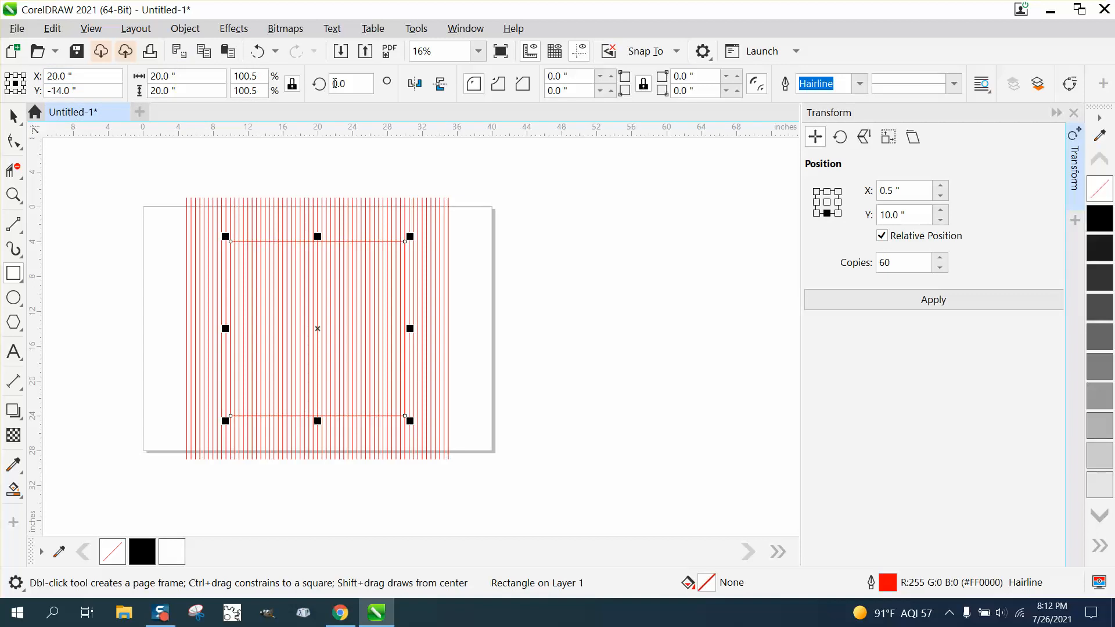
pyautogui.click(335, 83)
pyautogui.write('45')
pyautogui.press('Return')
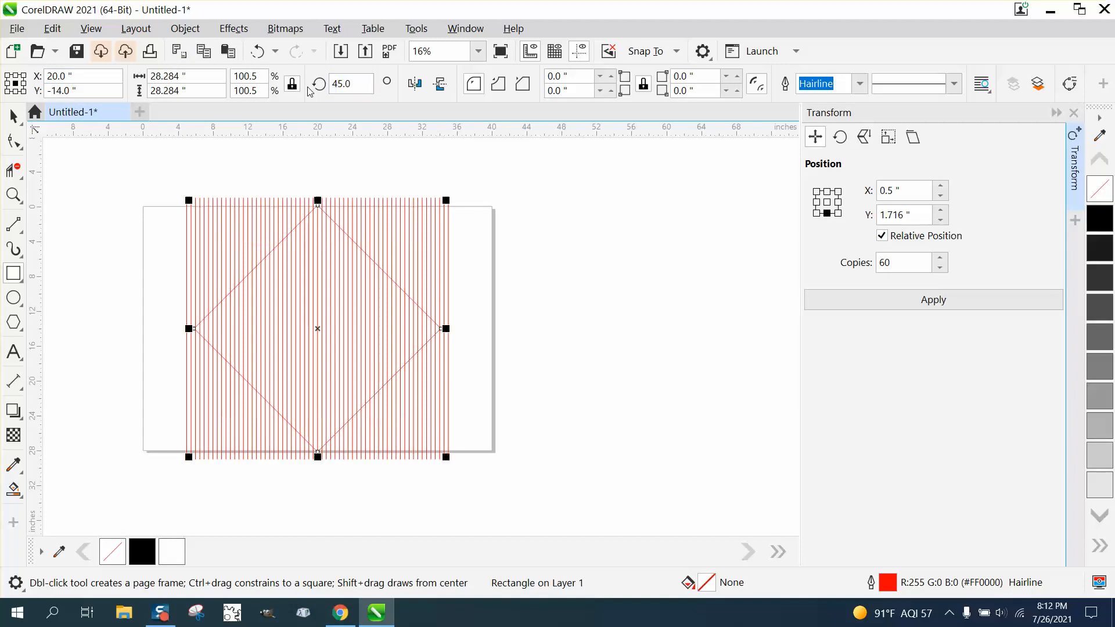
# Deselect everything and set the document's nudge distance to 32 inches
pyautogui.scroll(-2, 272, 137)
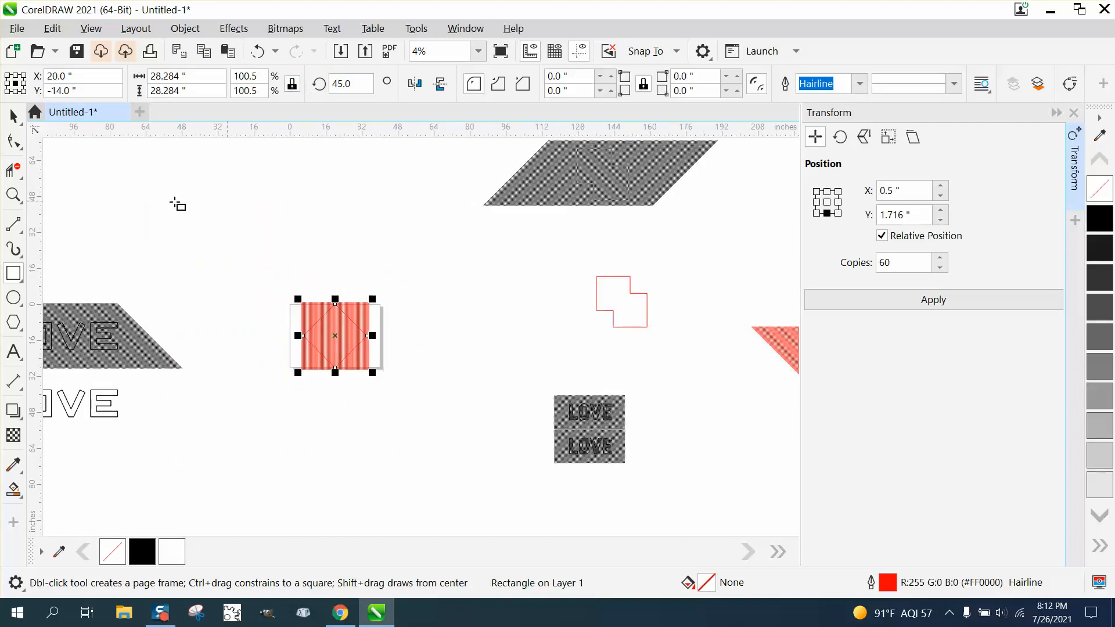
pyautogui.click(13, 195)
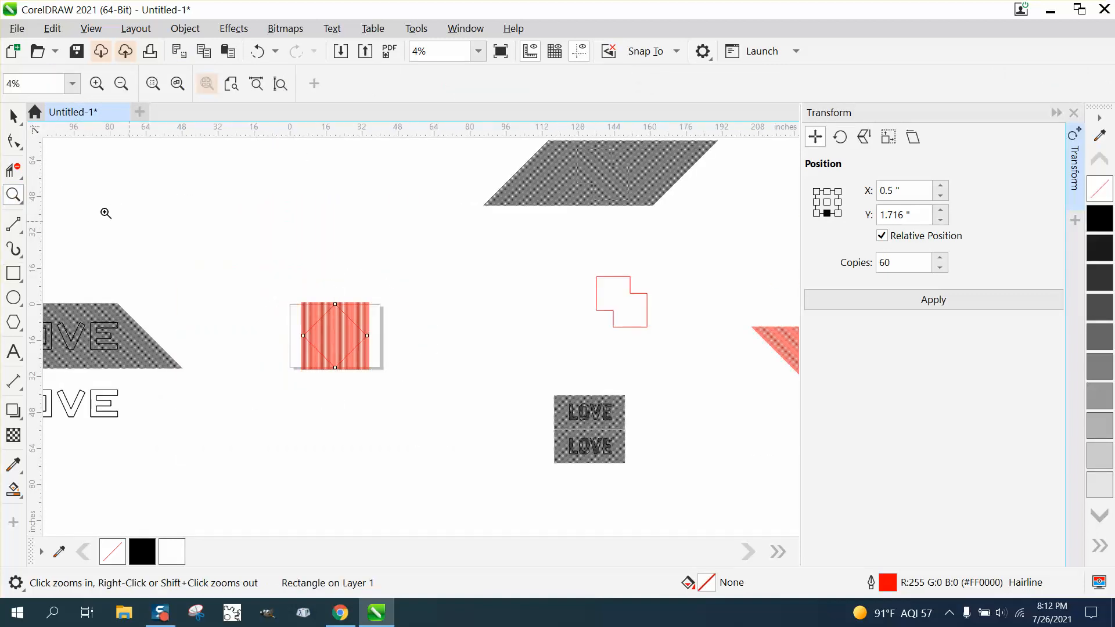
pyautogui.click(13, 116)
pyautogui.click(96, 148)
pyautogui.moveTo(548, 84); pyautogui.dragTo(511, 85)
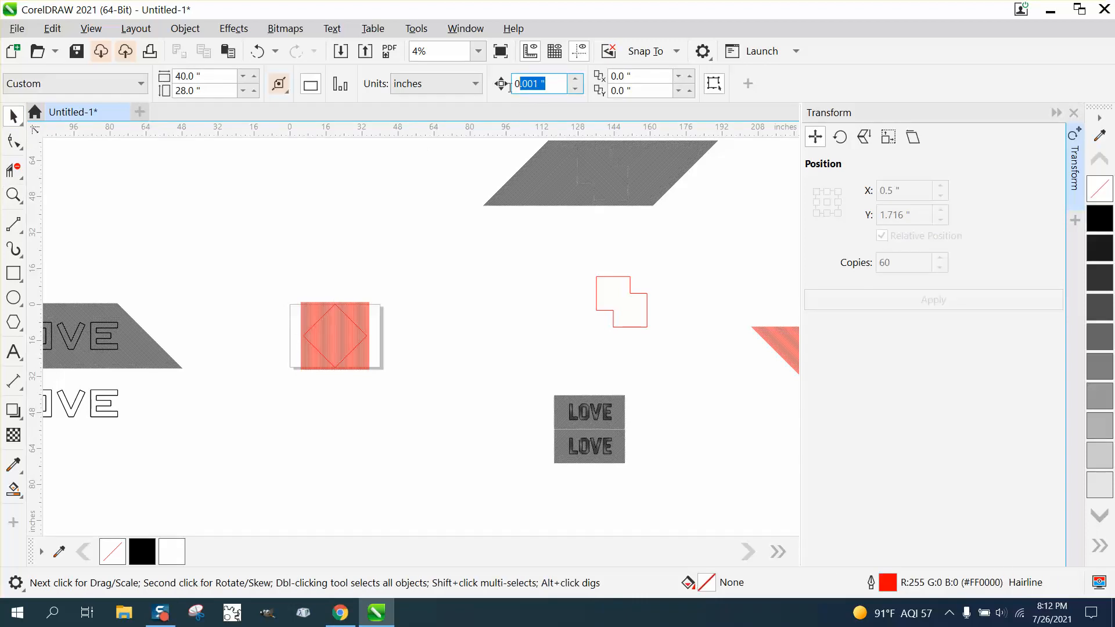
pyautogui.write('32')
# Duplicate the line group together with the diamond and place the copies 32 inches below the originals
pyautogui.moveTo(286, 287); pyautogui.dragTo(429, 385)
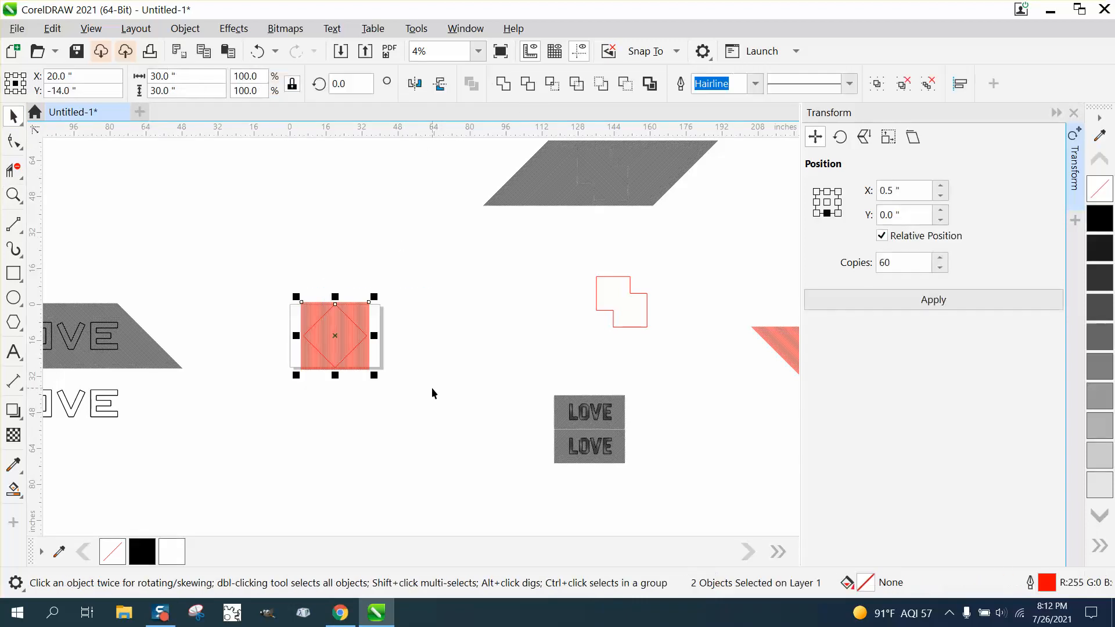
pyautogui.click(13, 195)
pyautogui.moveTo(250, 270); pyautogui.dragTo(578, 465)
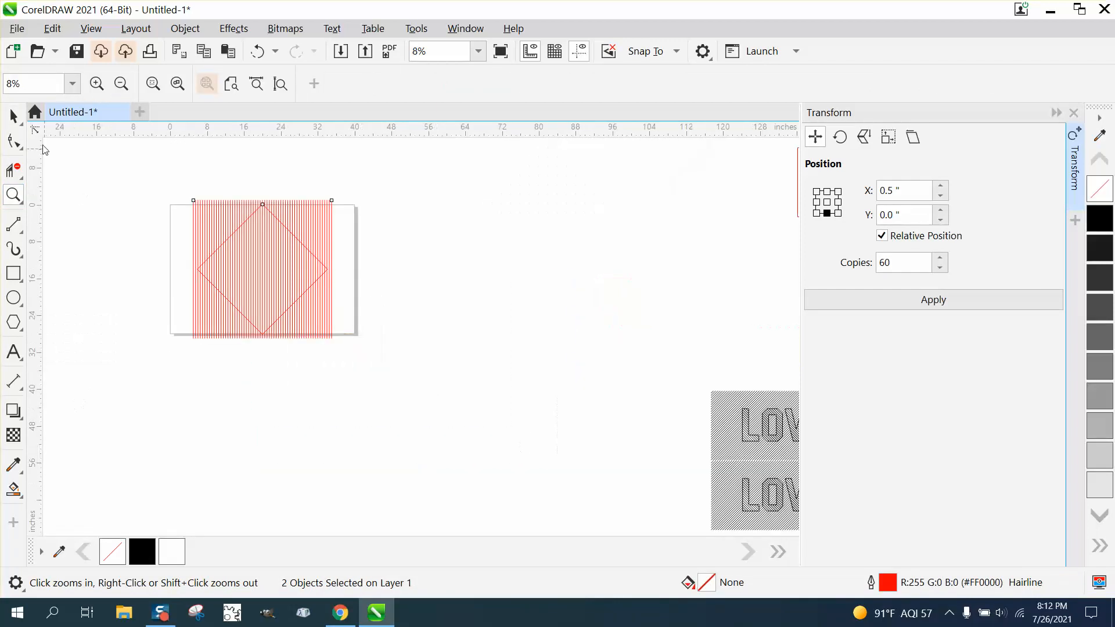
pyautogui.click(14, 116)
pyautogui.moveTo(145, 177); pyautogui.dragTo(408, 362)
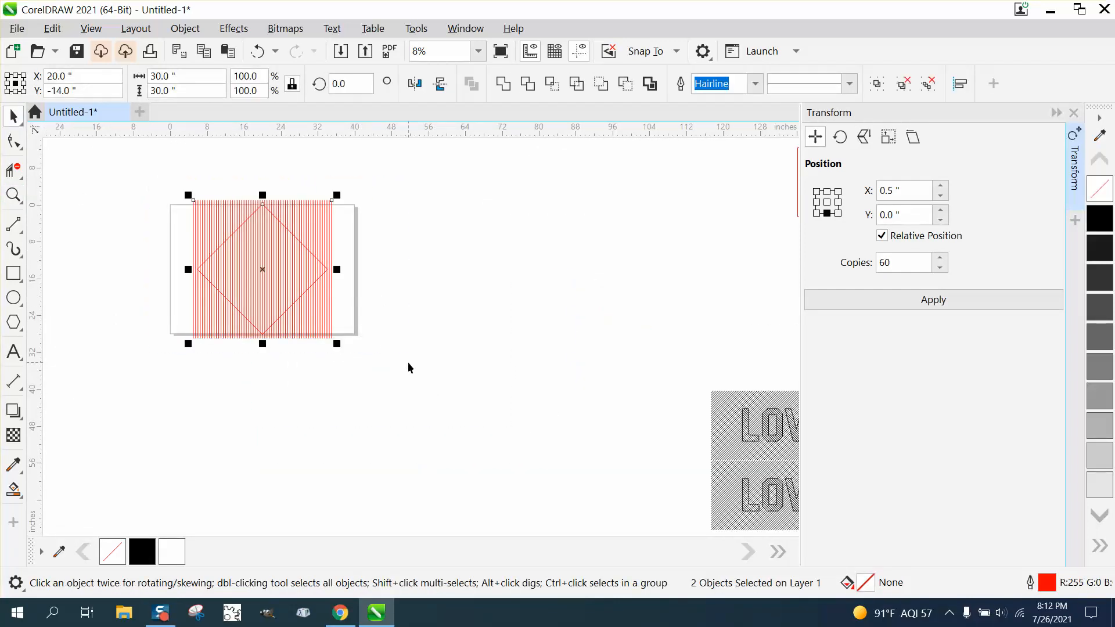
pyautogui.hotkey('ctrl', 'd')
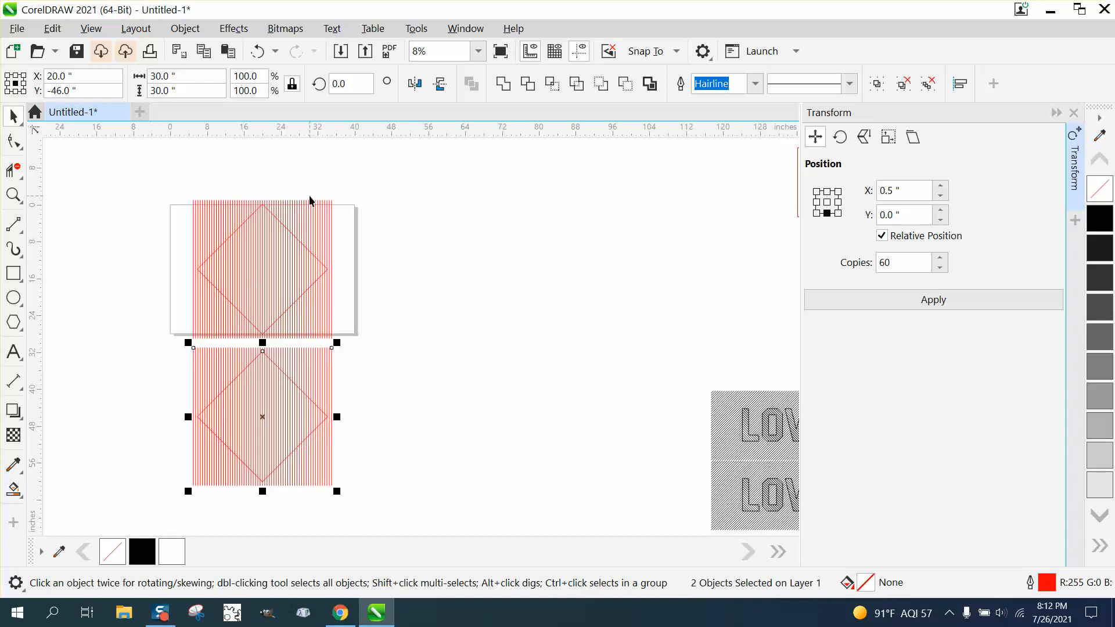
# Fill the upper diamond black without an outline and cut it out of the upper line group with Back Minus Front
pyautogui.click(270, 212)
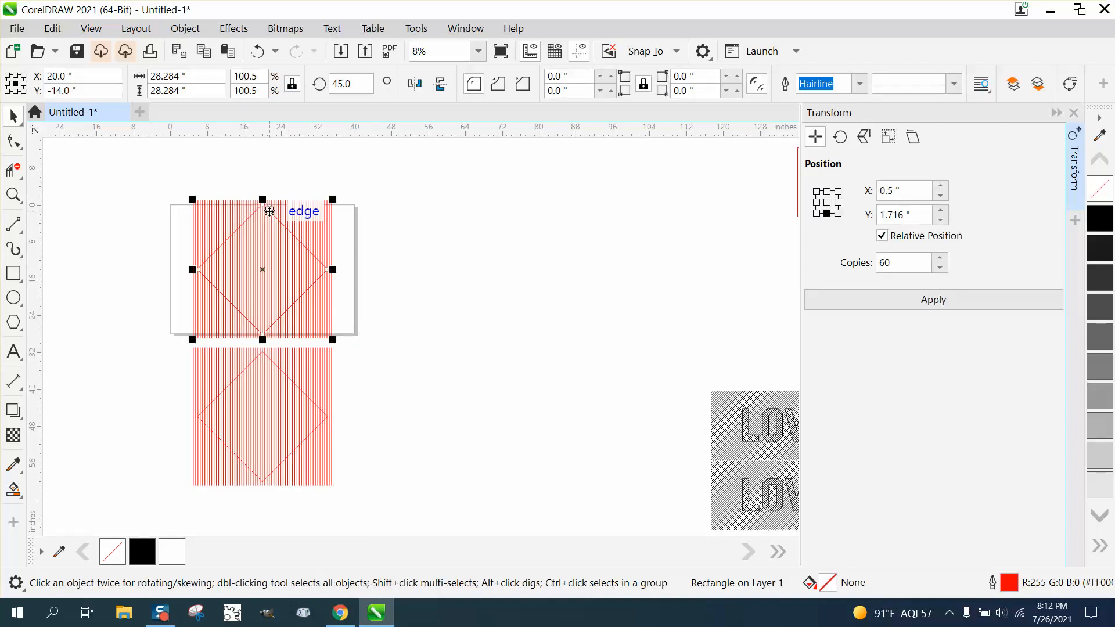
pyautogui.click(1099, 219)
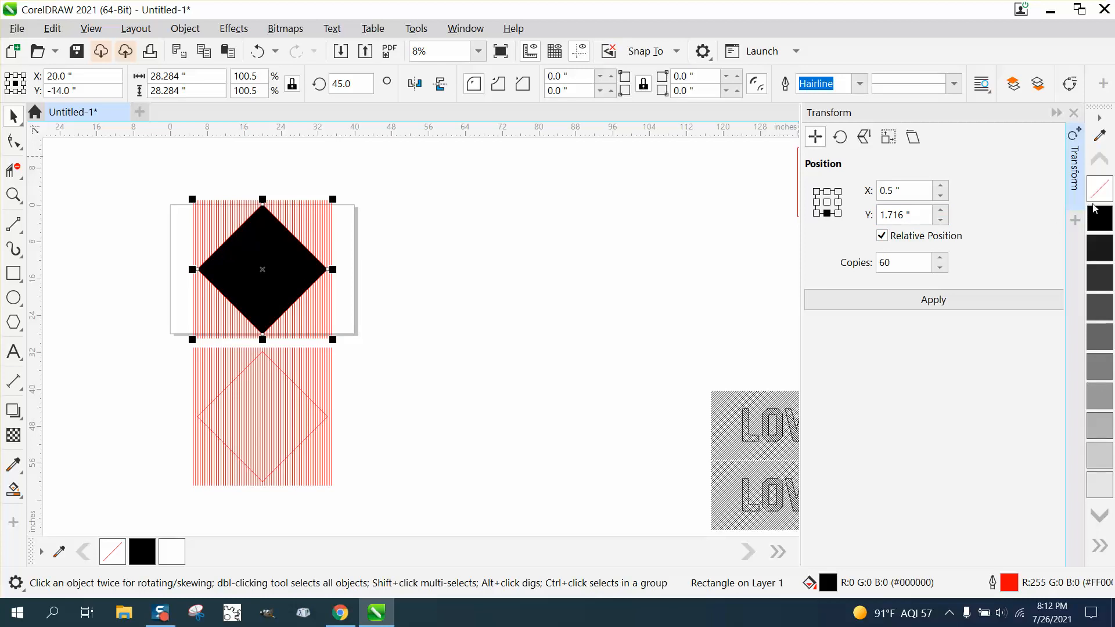
pyautogui.rightClick(1100, 189)
pyautogui.moveTo(169, 189); pyautogui.dragTo(374, 352)
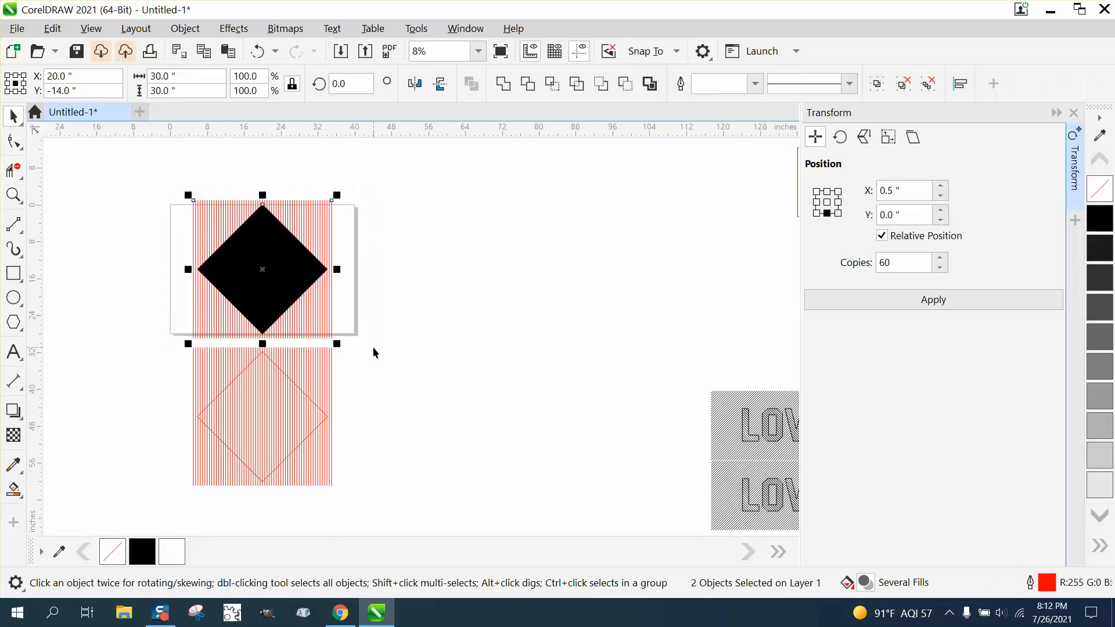
pyautogui.click(627, 85)
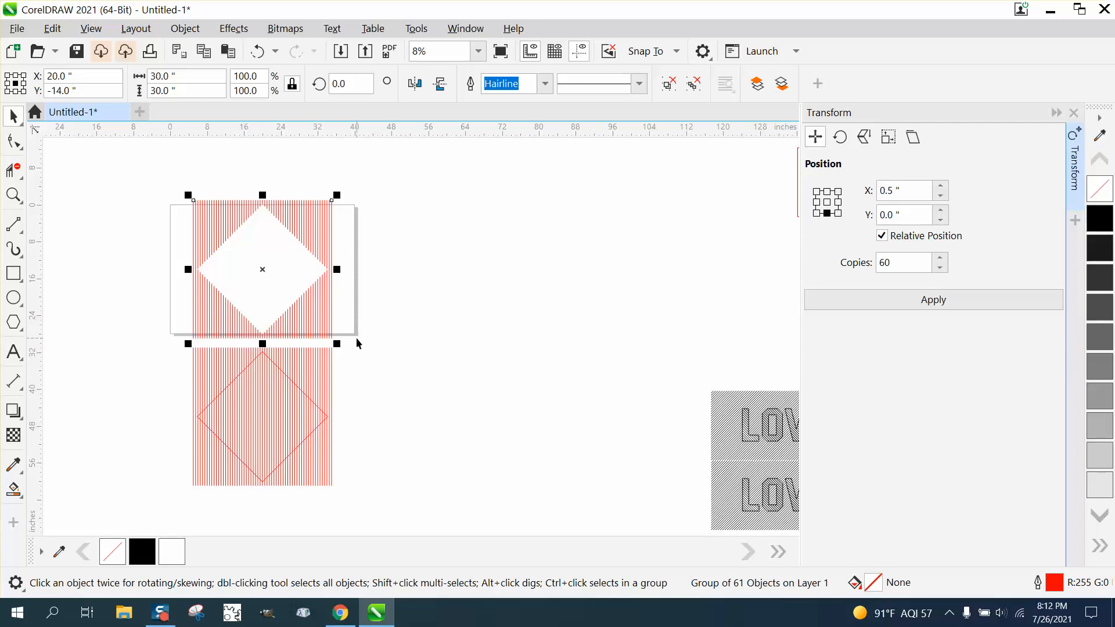
# Rotate the lower line group 45 degrees
pyautogui.moveTo(175, 344); pyautogui.dragTo(381, 493)
pyautogui.click(358, 391)
pyautogui.click(323, 375)
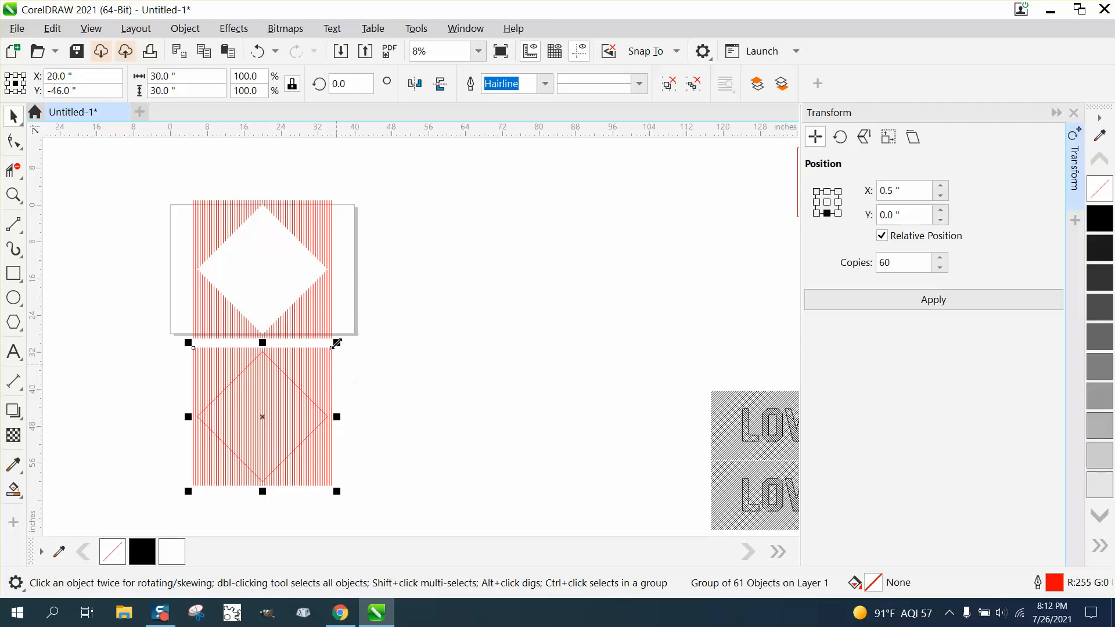
pyautogui.moveTo(349, 84); pyautogui.dragTo(309, 91)
pyautogui.write('45')
pyautogui.press('Return')
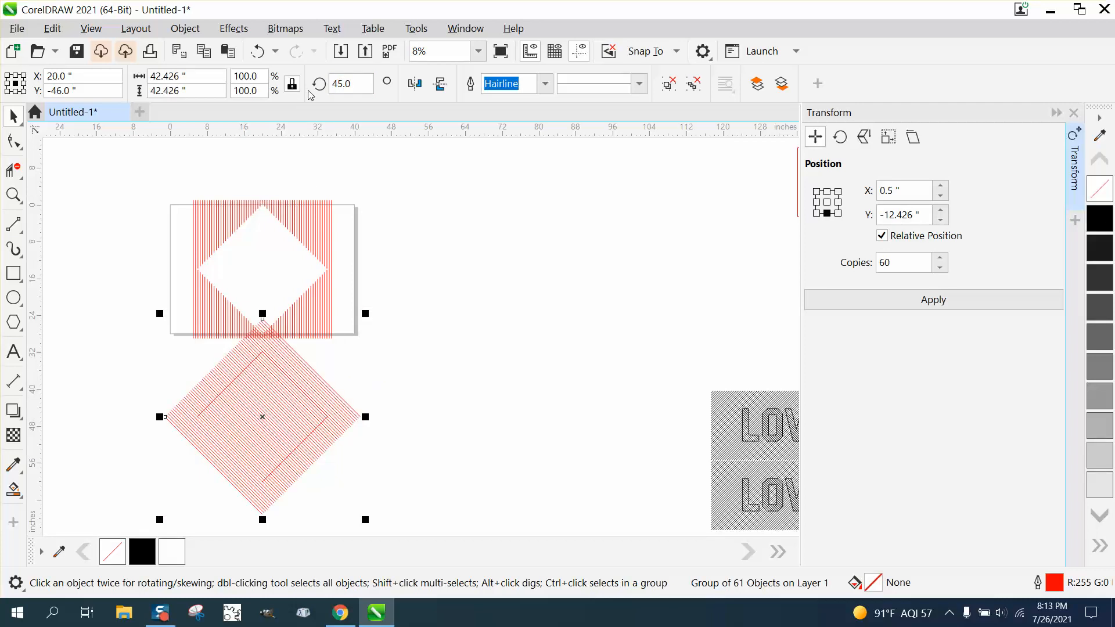
# Set the rotation of the lower line group to 90 degrees so its lines run horizontally
pyautogui.click(410, 346)
pyautogui.click(315, 379)
pyautogui.moveTo(373, 83); pyautogui.dragTo(320, 84)
pyautogui.write('90')
pyautogui.press('Return')
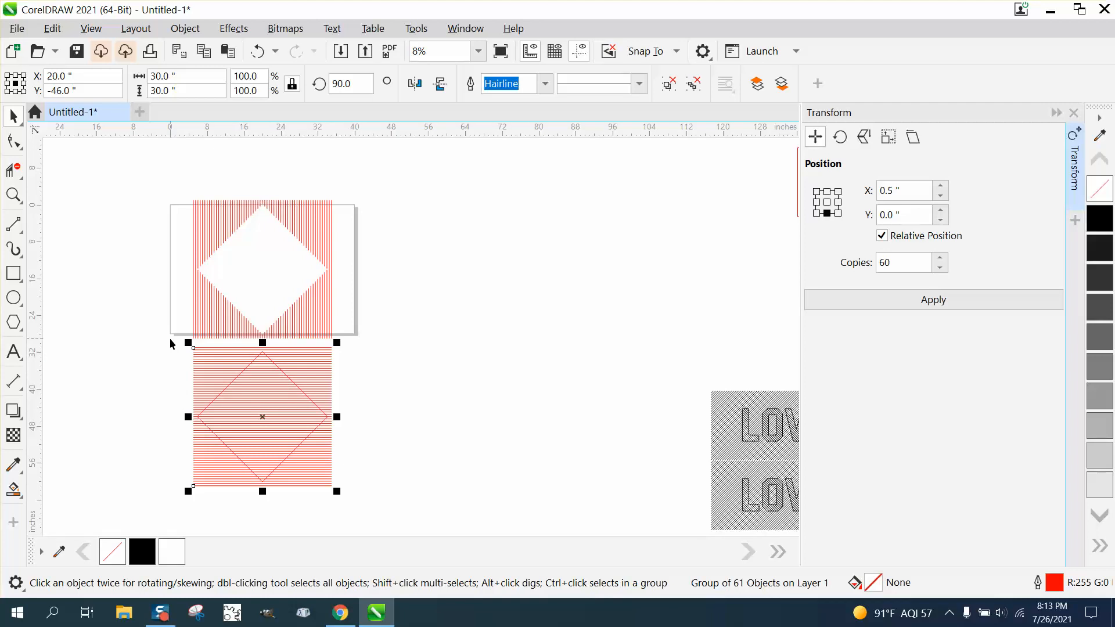
# Intersect the lower diamond with the horizontal line group and centre the resulting diamond of lines on the page
pyautogui.moveTo(178, 337); pyautogui.dragTo(171, 364)
pyautogui.moveTo(328, 490); pyautogui.dragTo(330, 500)
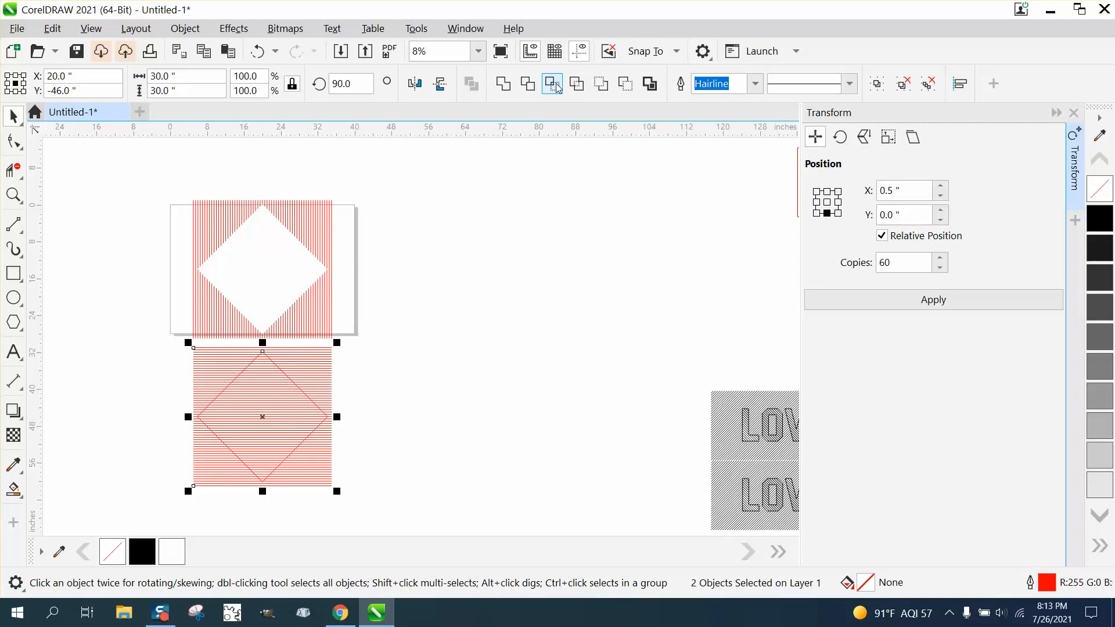
pyautogui.click(556, 86)
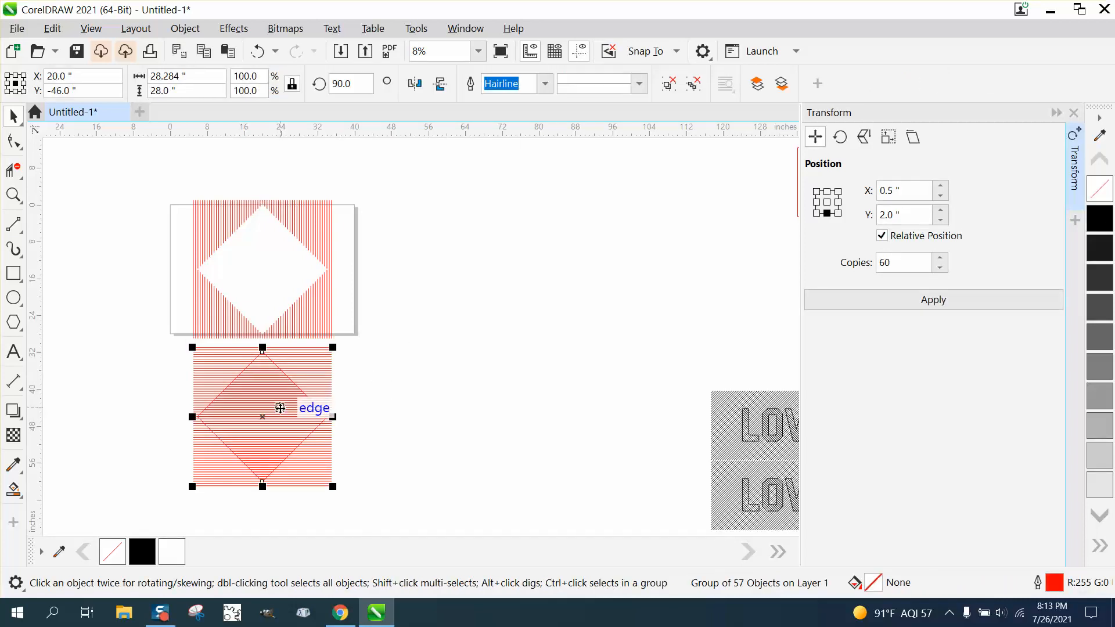
pyautogui.press('p')
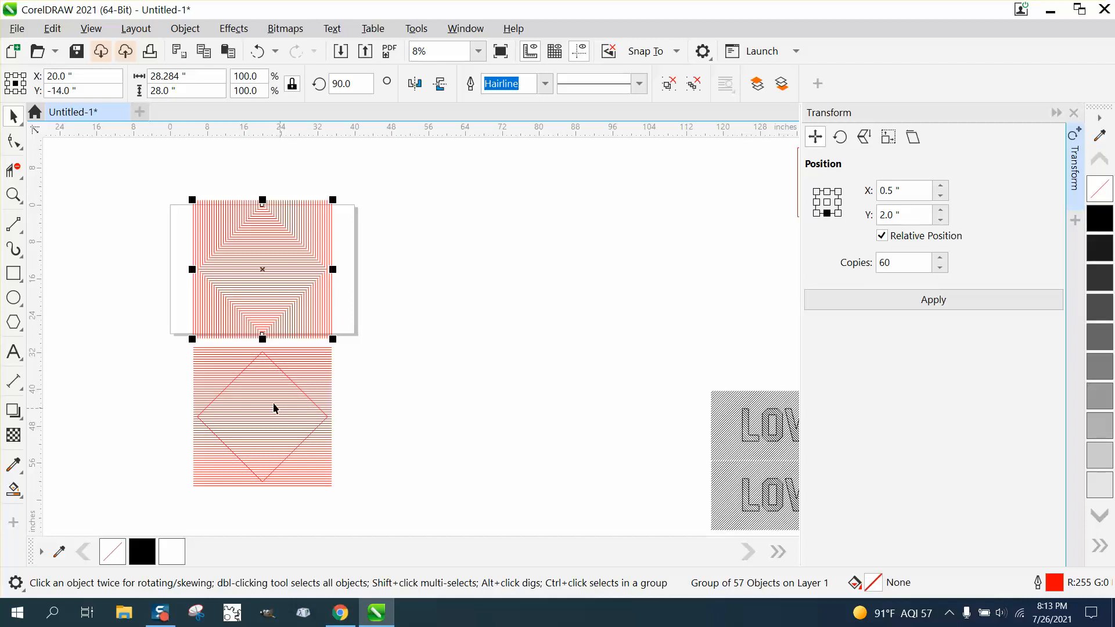
# Examine how the horizontal line ends meet the vertical line ends along the diamond's edges
pyautogui.click(13, 195)
pyautogui.moveTo(229, 218); pyautogui.dragTo(292, 241)
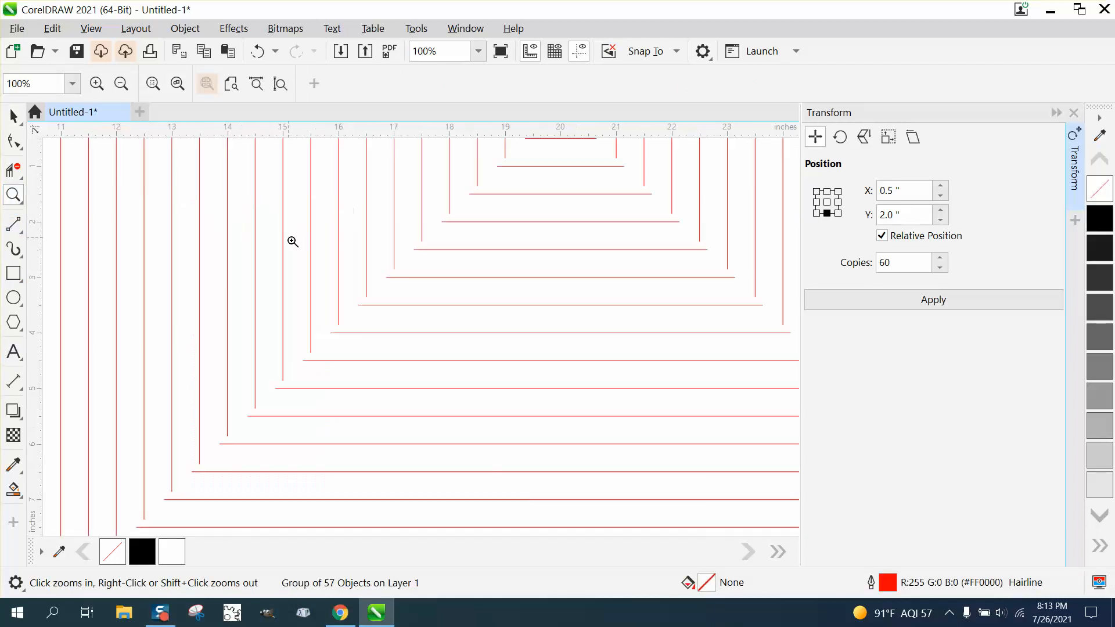
pyautogui.scroll(-1, 299, 255)
pyautogui.scroll(-1, 368, 262)
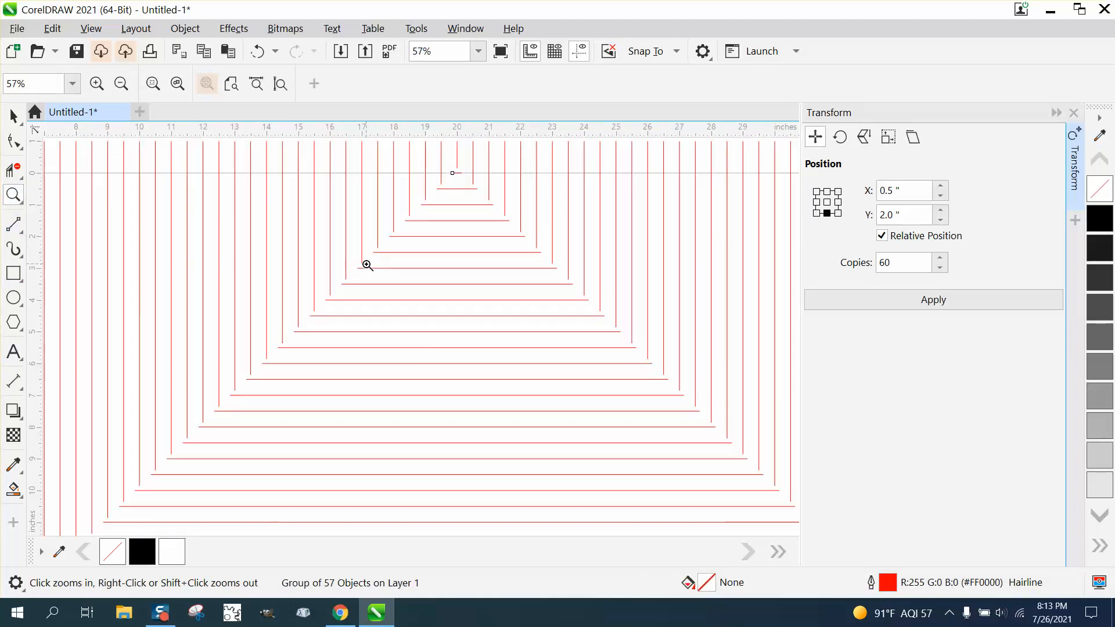
pyautogui.scroll(-3, 367, 265)
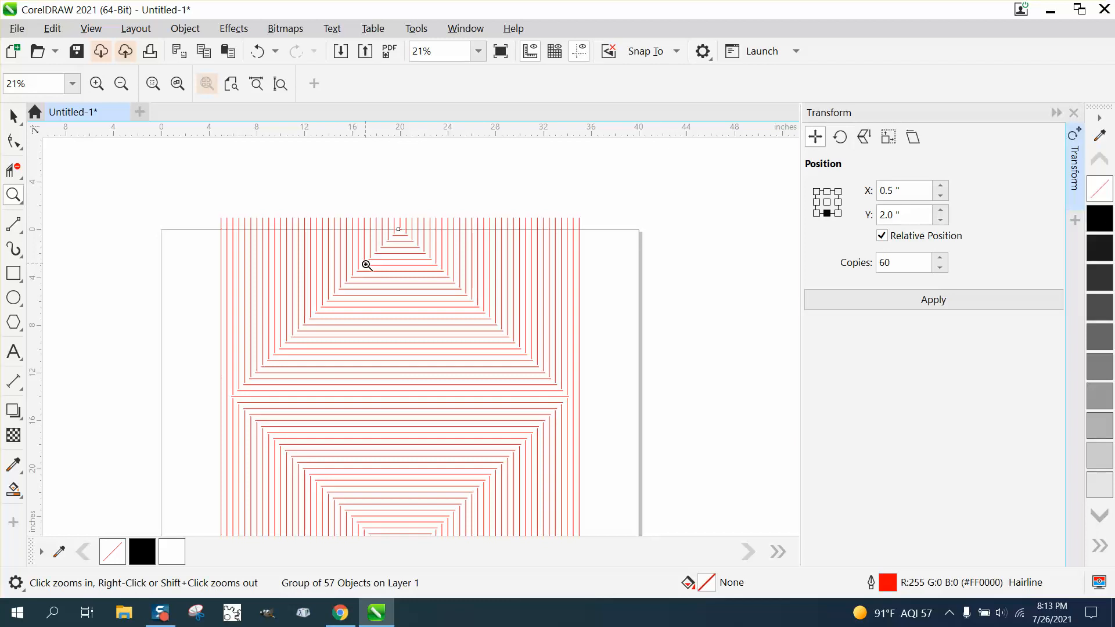
pyautogui.scroll(-1, 367, 265)
pyautogui.click(13, 117)
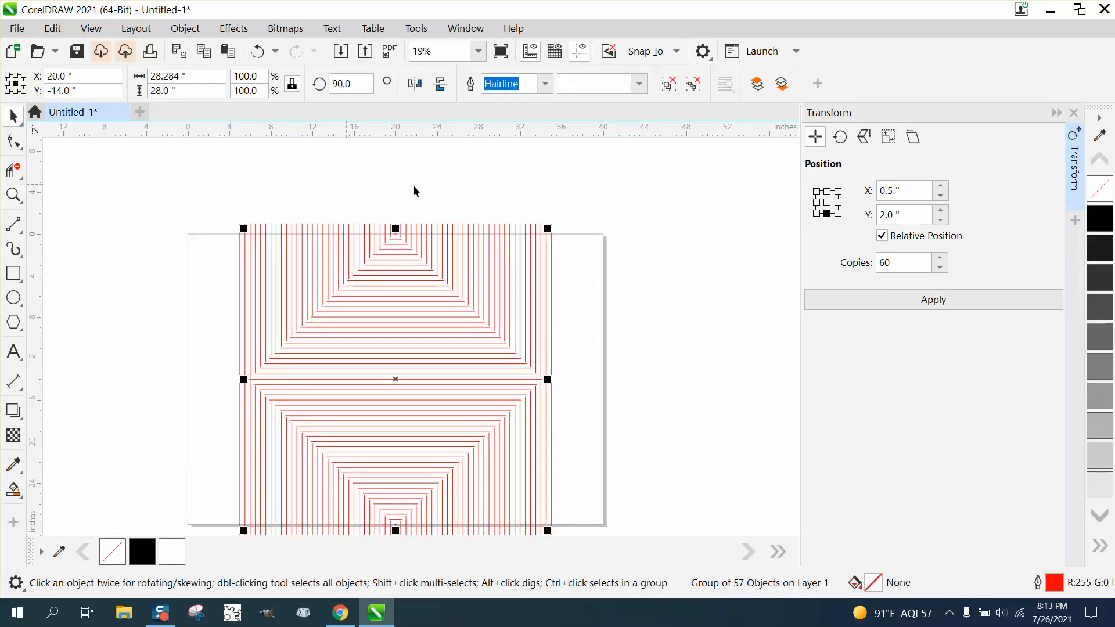
# Close the Transform docker and open the Join Curves docker
pyautogui.click(1073, 112)
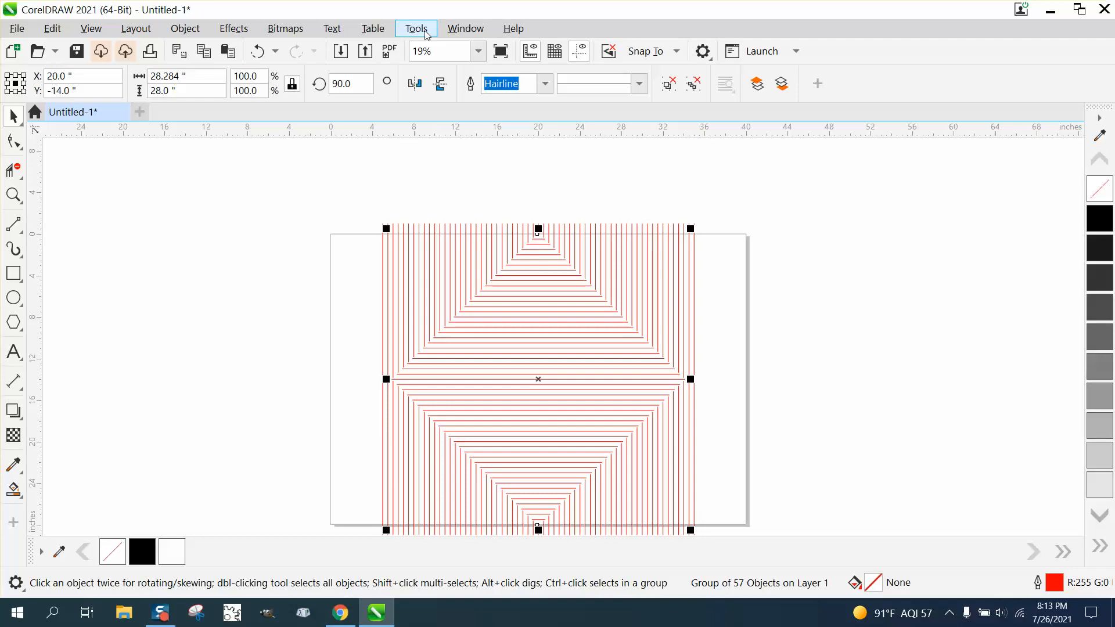
pyautogui.click(467, 30)
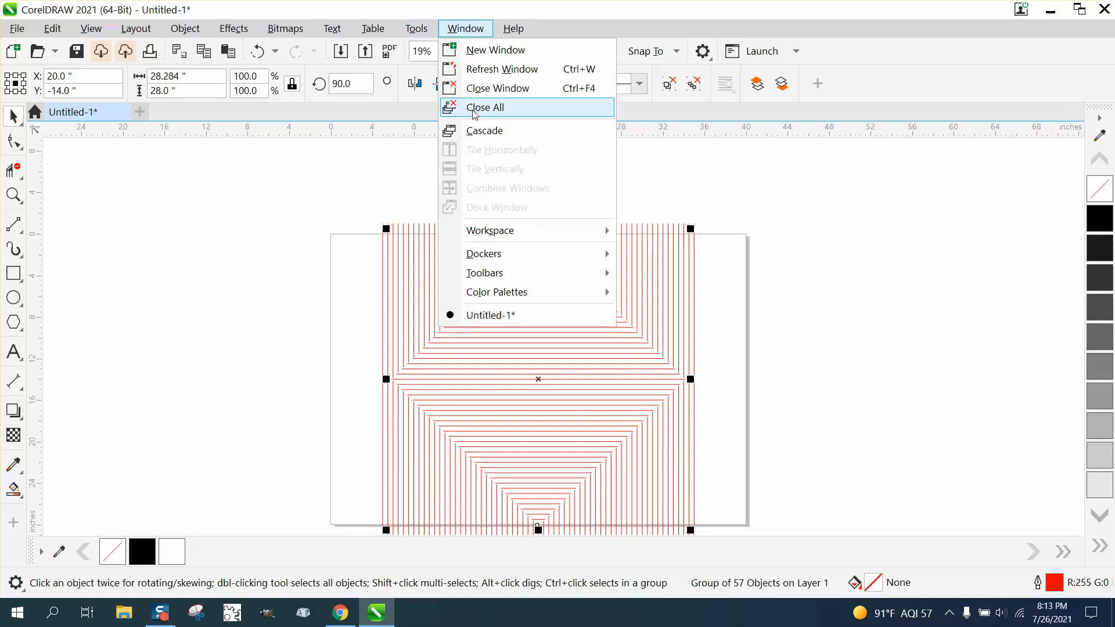
pyautogui.moveTo(482, 257)
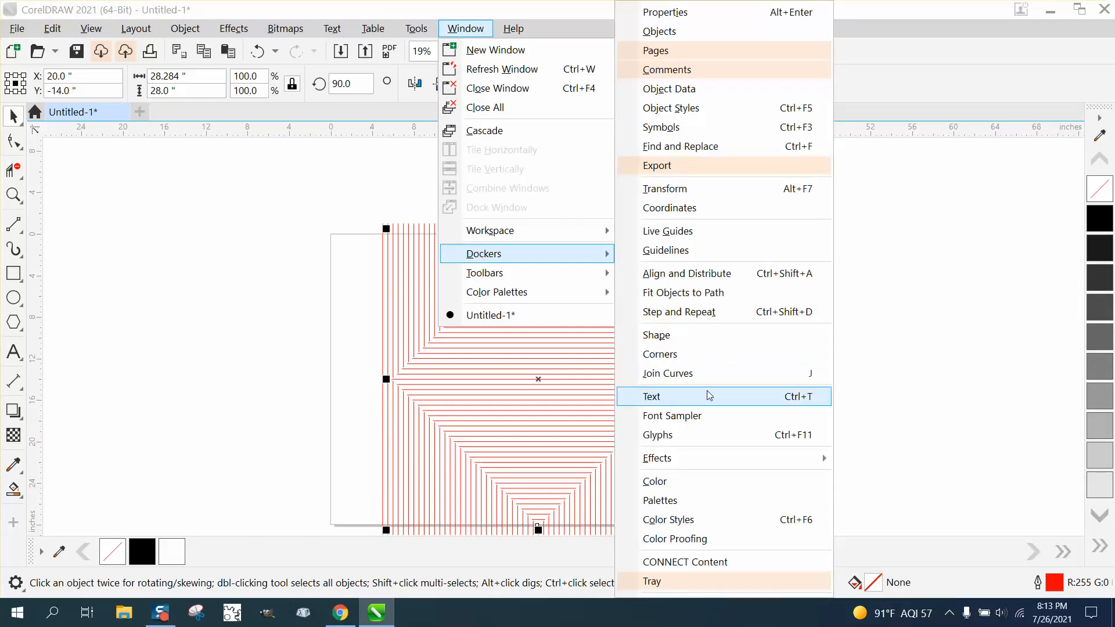
pyautogui.click(690, 379)
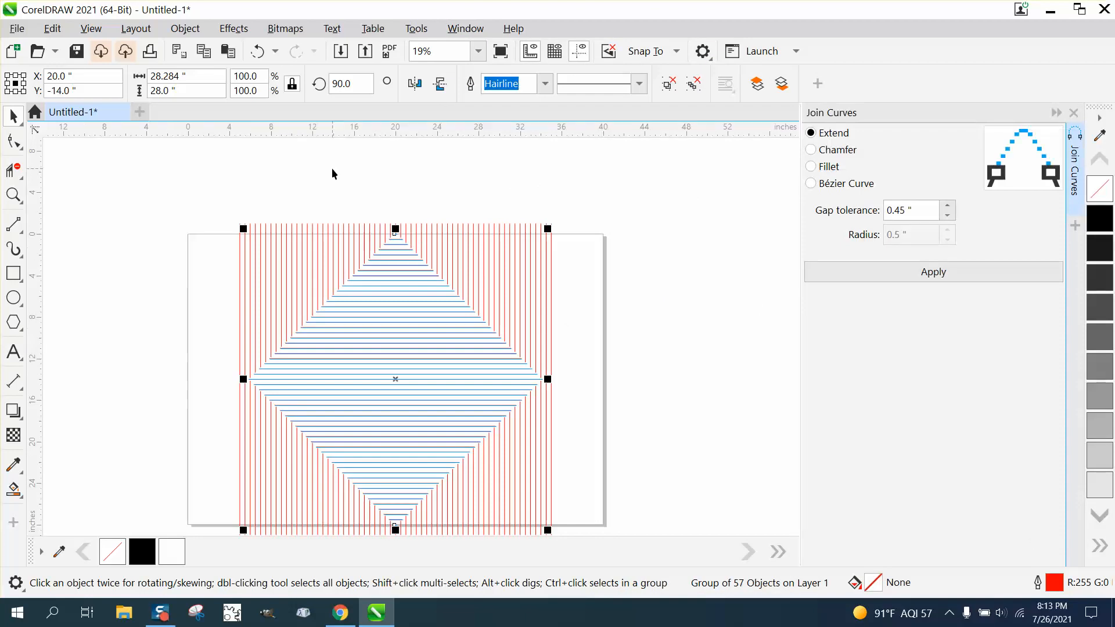
# Try to bring up the nodes of the two overlapping line groups for editing with the Shape tool
pyautogui.click(14, 141)
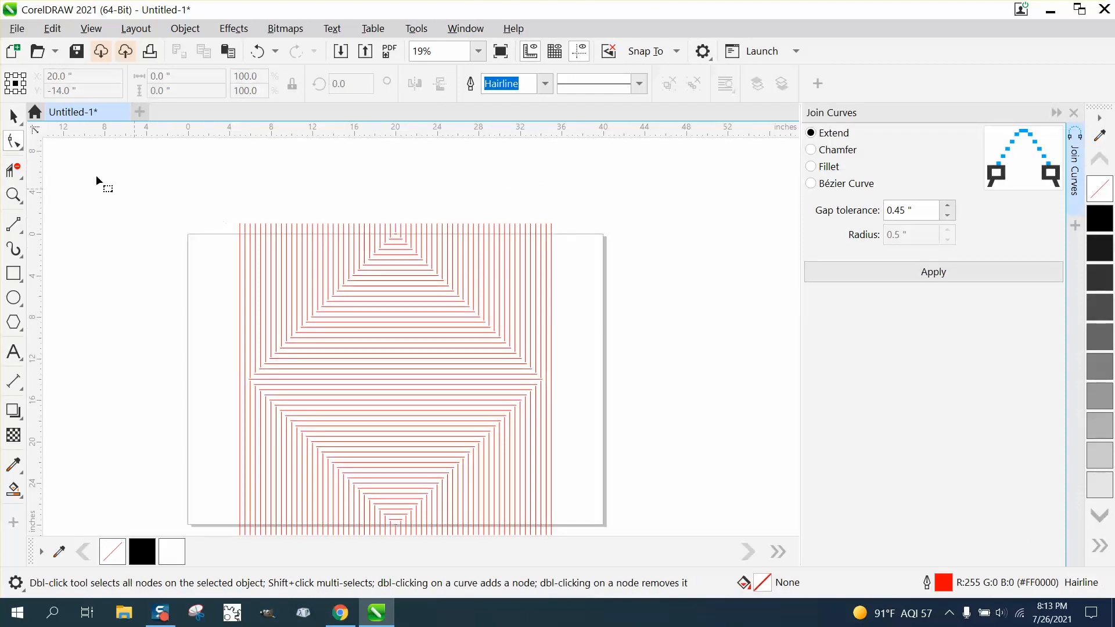
pyautogui.click(20, 115)
pyautogui.moveTo(222, 208); pyautogui.dragTo(625, 488)
pyautogui.click(17, 144)
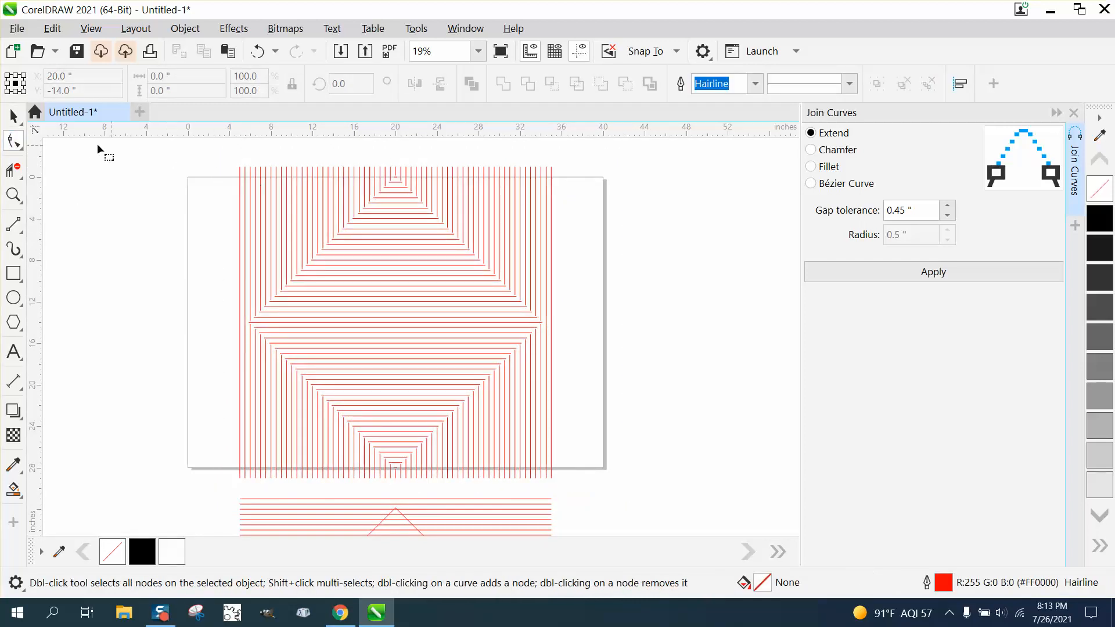
pyautogui.click(14, 118)
pyautogui.click(18, 144)
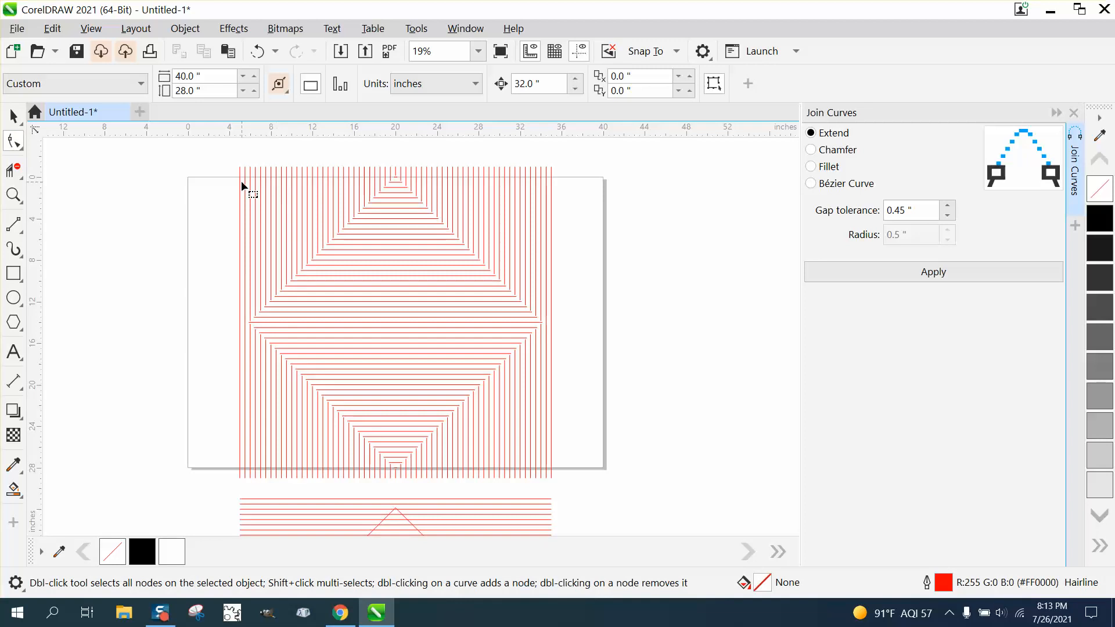
pyautogui.press('space')
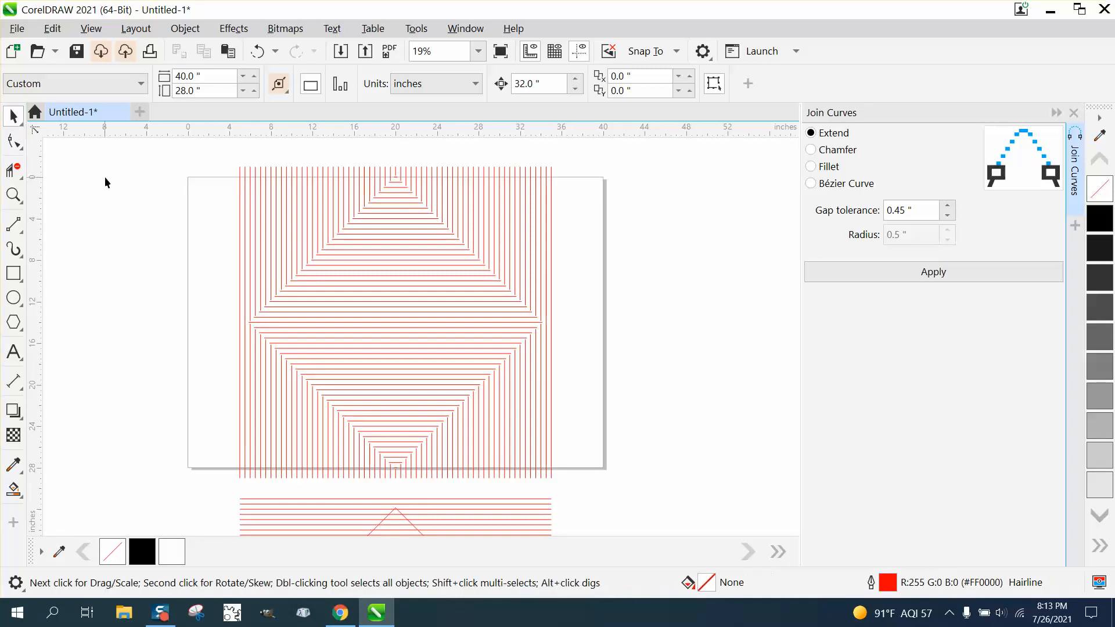
pyautogui.click(404, 265)
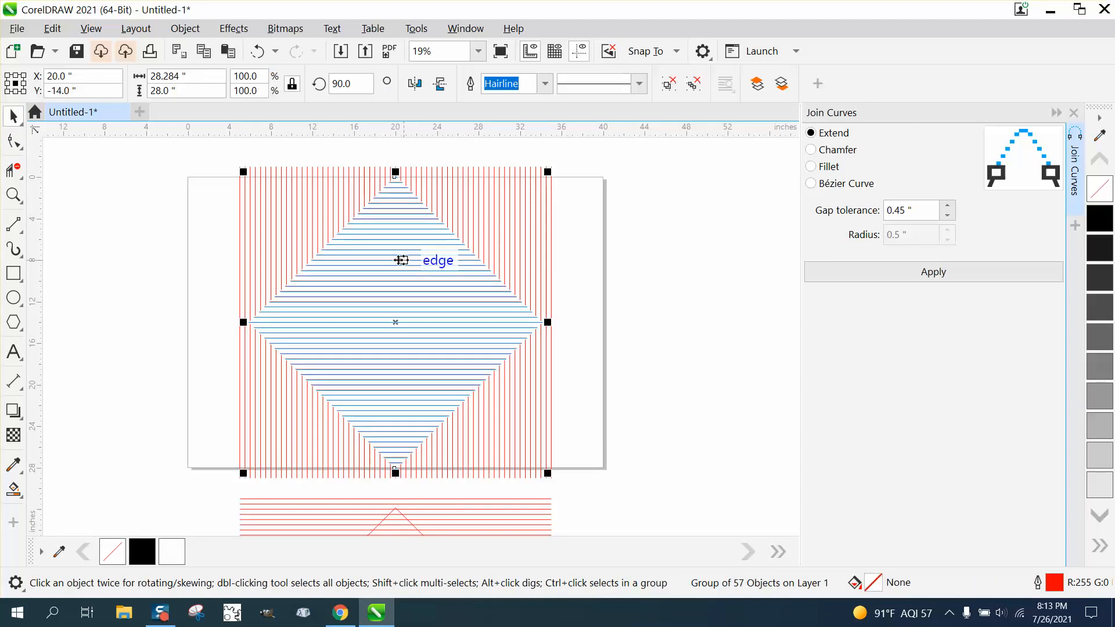
pyautogui.hotkey('ctrl', 'u')
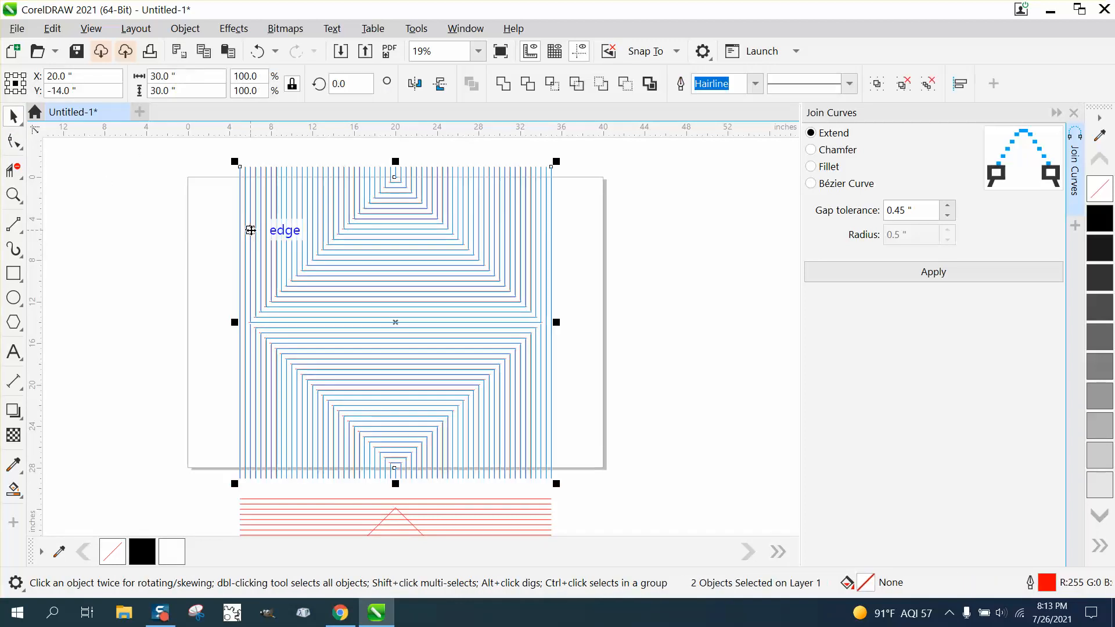
pyautogui.click(14, 142)
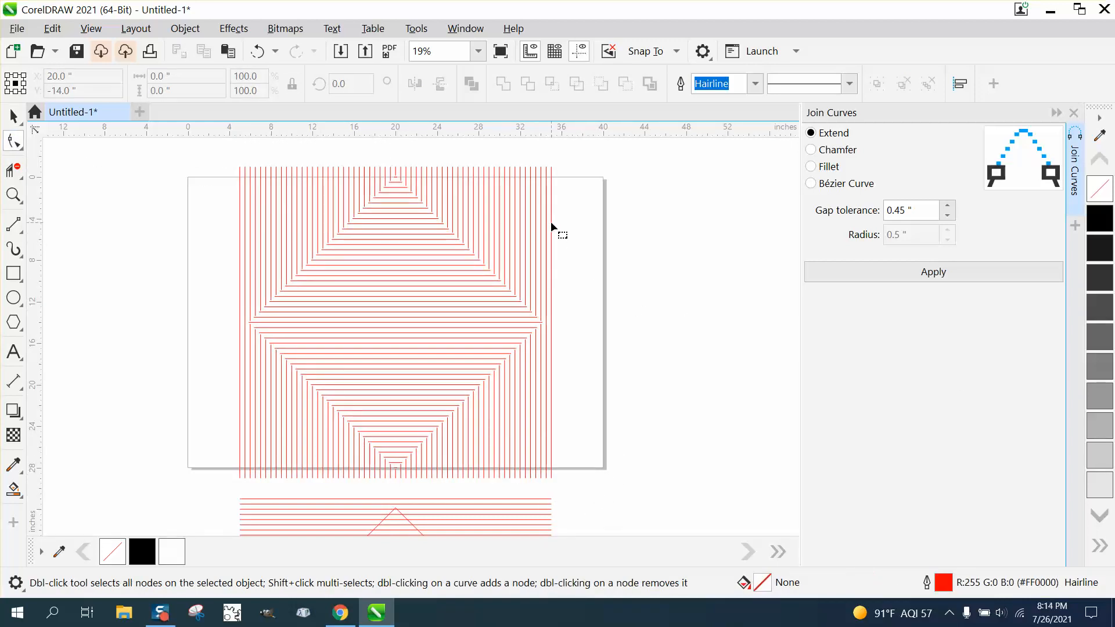
# Select both line groups on the page and ungroup them into individual lines
pyautogui.click(14, 116)
pyautogui.scroll(-1, 211, 174)
pyautogui.moveTo(206, 170); pyautogui.dragTo(525, 421)
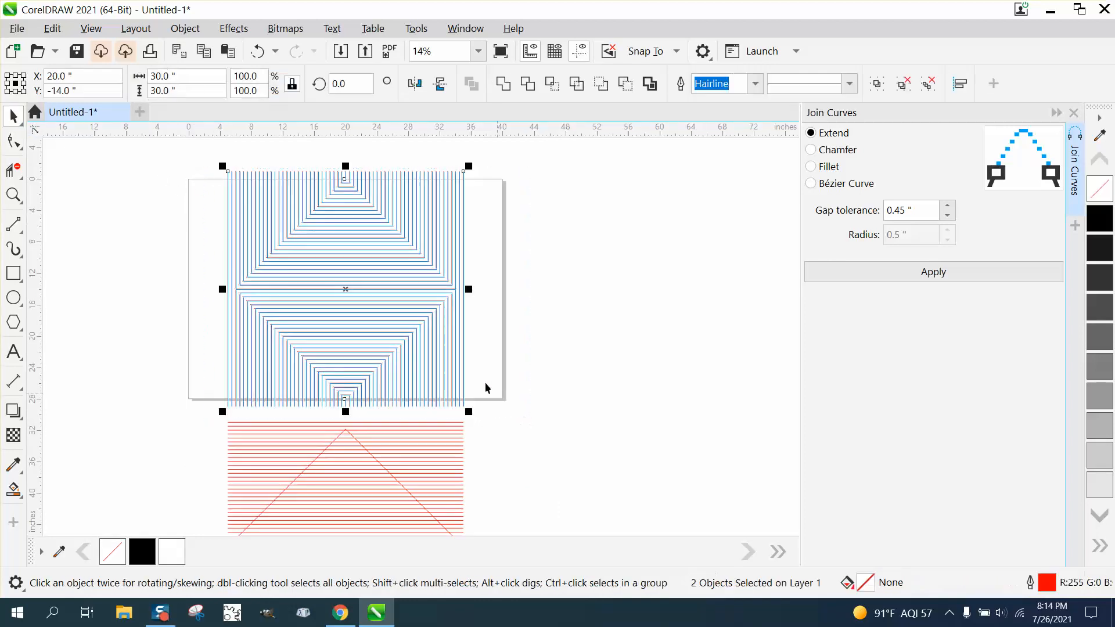
pyautogui.click(187, 30)
pyautogui.moveTo(274, 279)
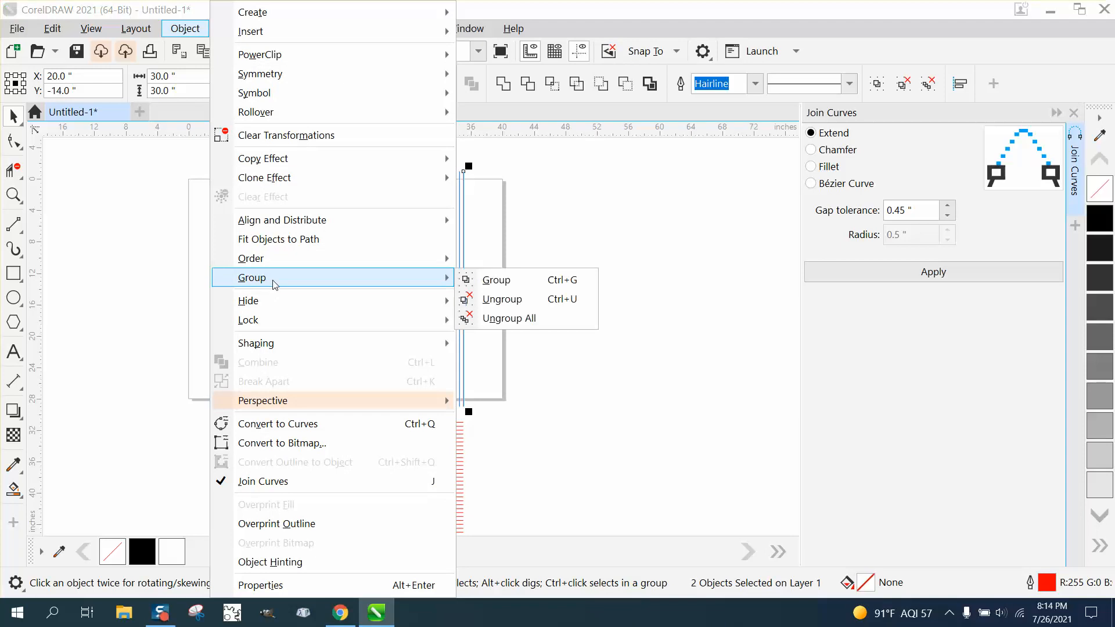
pyautogui.click(498, 299)
# Select all nodes of the ungrouped lines and join them using Extend with a 0.45-inch gap tolerance
pyautogui.click(13, 141)
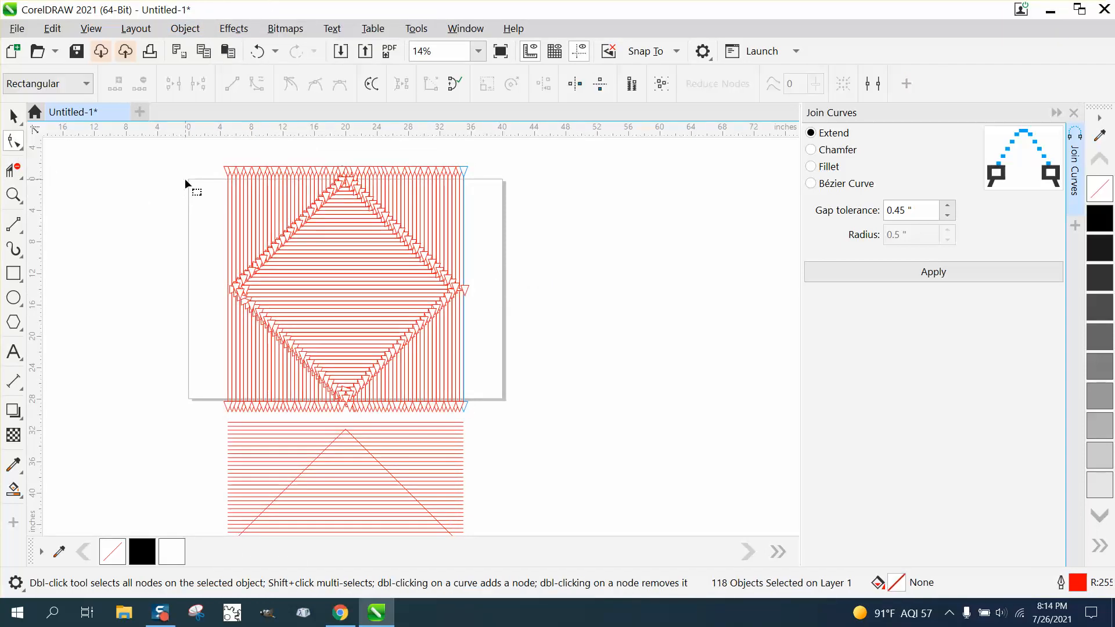
pyautogui.moveTo(196, 159); pyautogui.dragTo(515, 429)
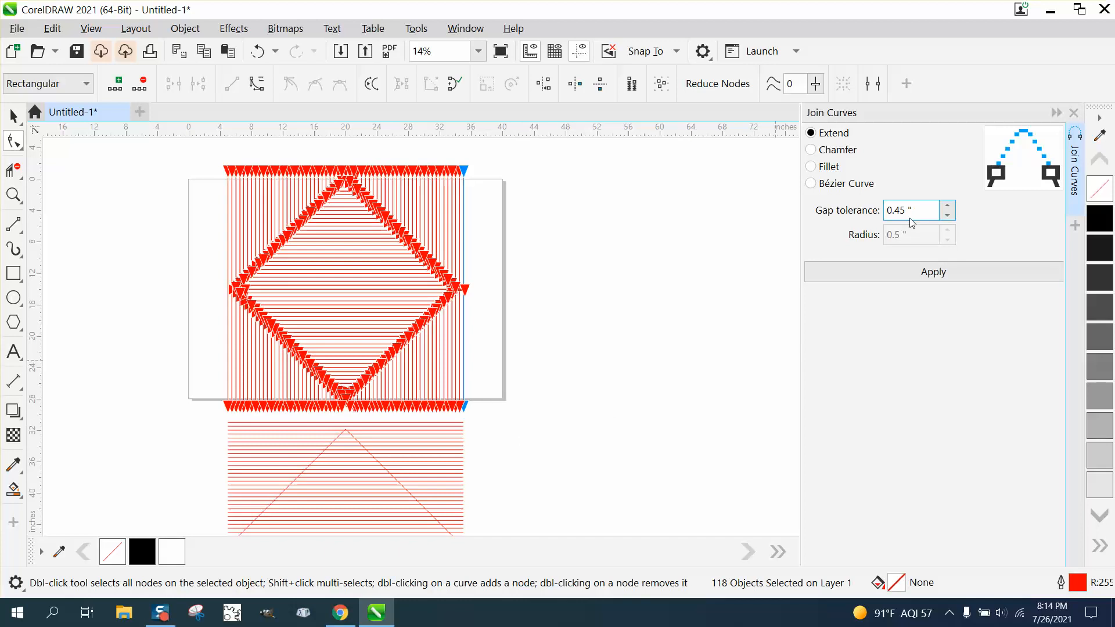
pyautogui.click(922, 276)
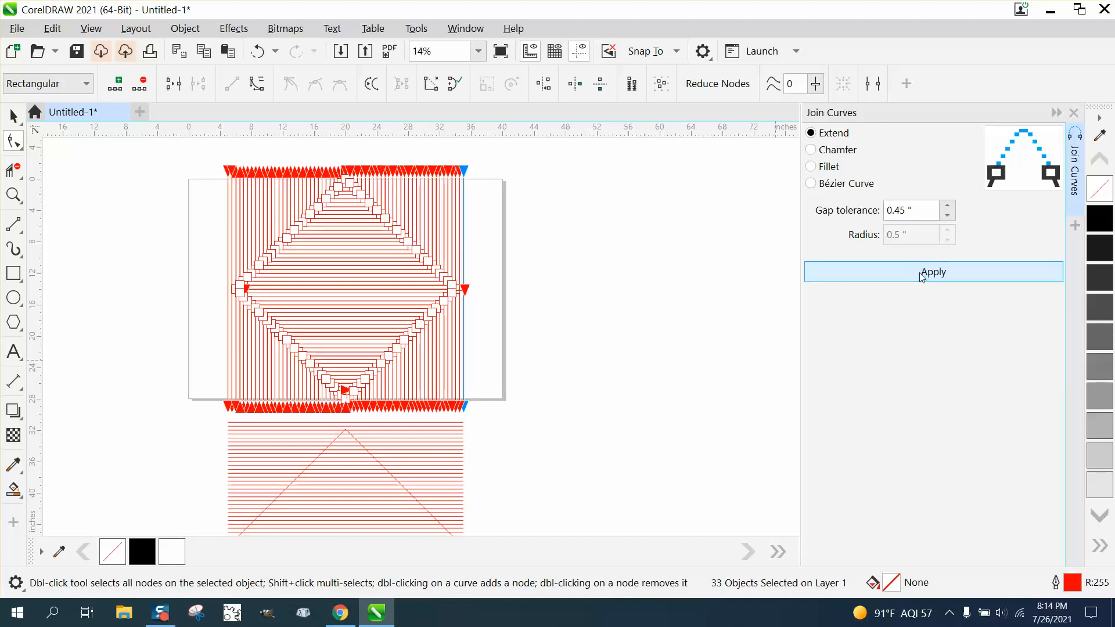
# Check the joined corners along the diamond's edges for line ends that still have gaps, including its left corner
pyautogui.click(13, 196)
pyautogui.moveTo(329, 178); pyautogui.dragTo(427, 213)
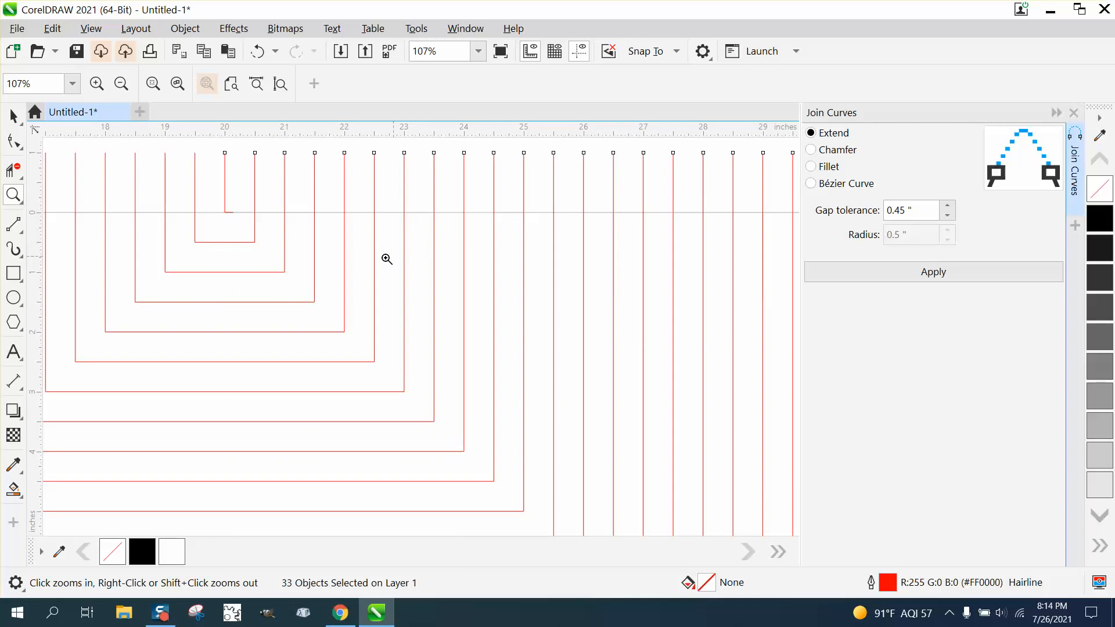
pyautogui.rightClick(301, 256)
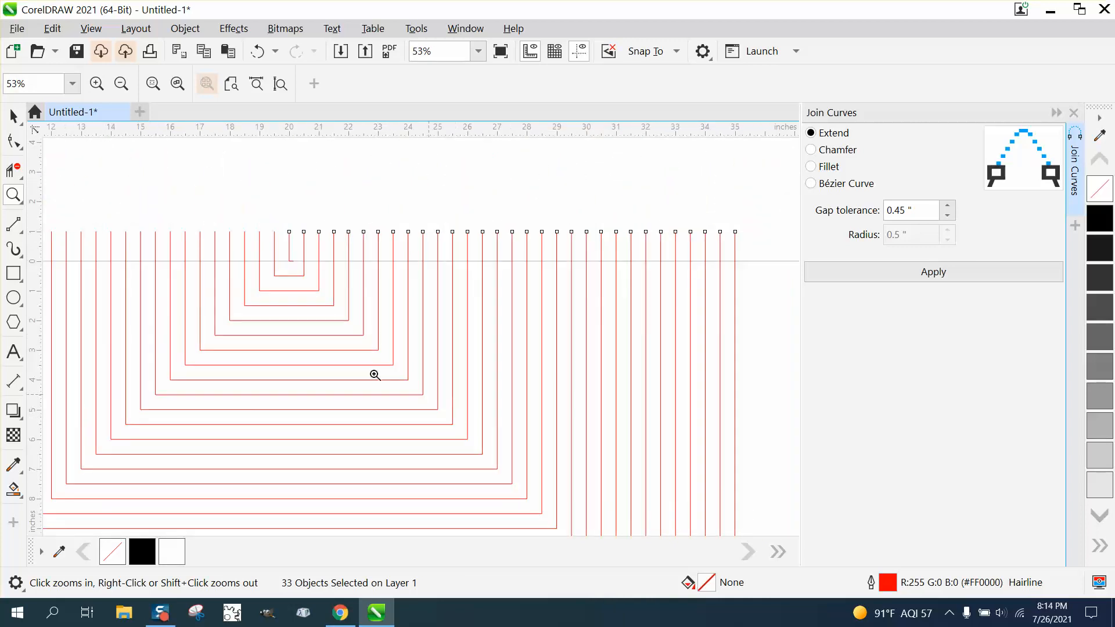
pyautogui.scroll(-5, 373, 374)
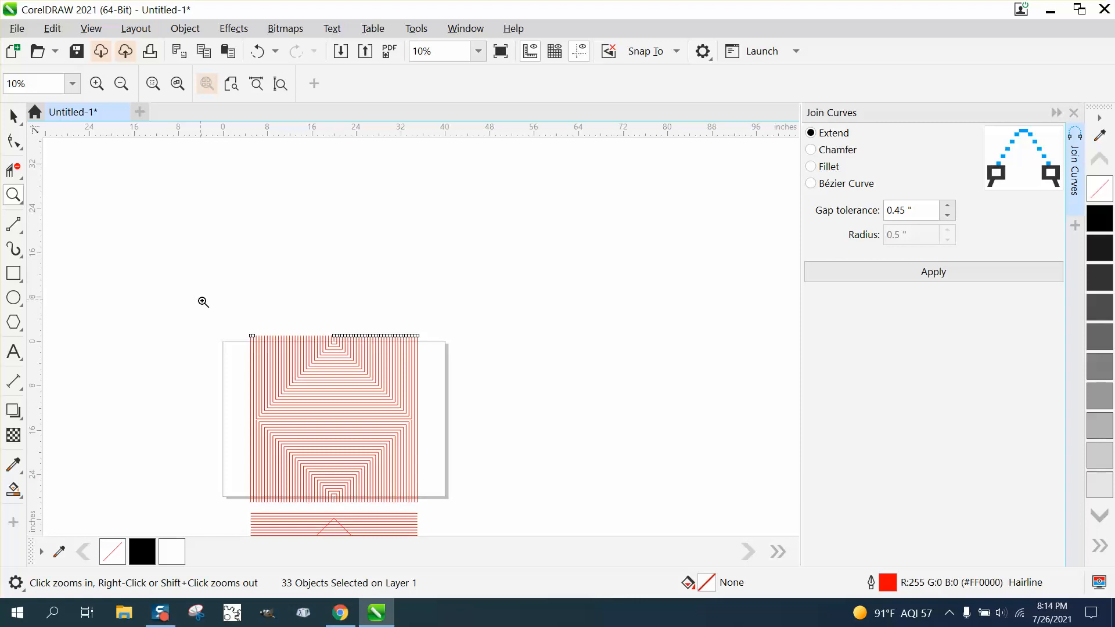
pyautogui.moveTo(256, 384)
pyautogui.mouseDown()
pyautogui.moveTo(418, 468)
pyautogui.moveTo(493, 484)
pyautogui.mouseUp()
pyautogui.click(12, 116)
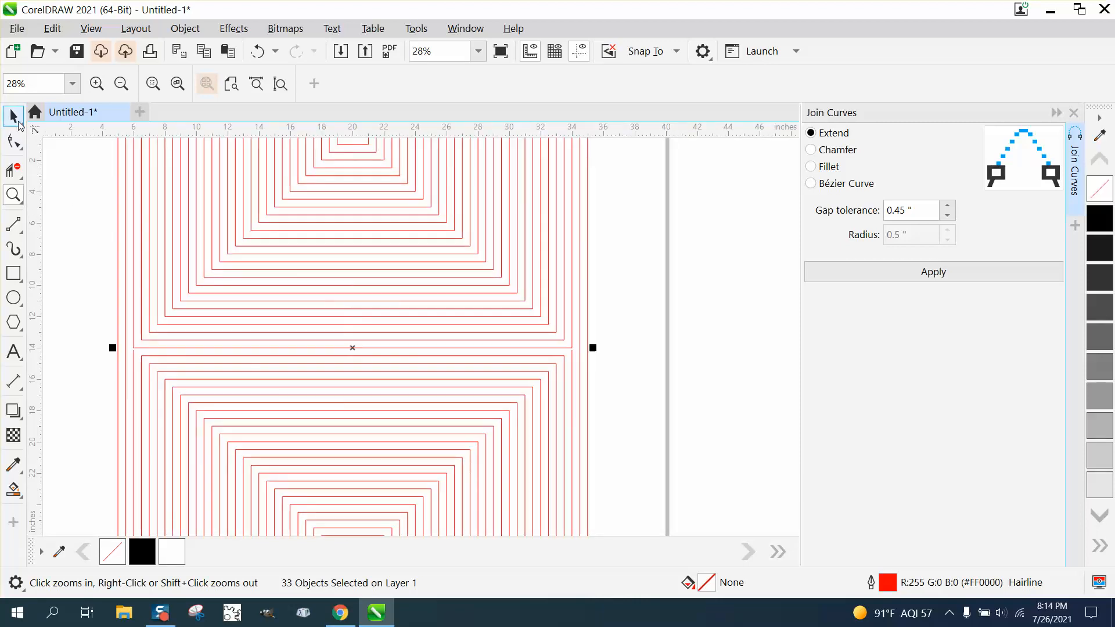
pyautogui.scroll(-1, 124, 246)
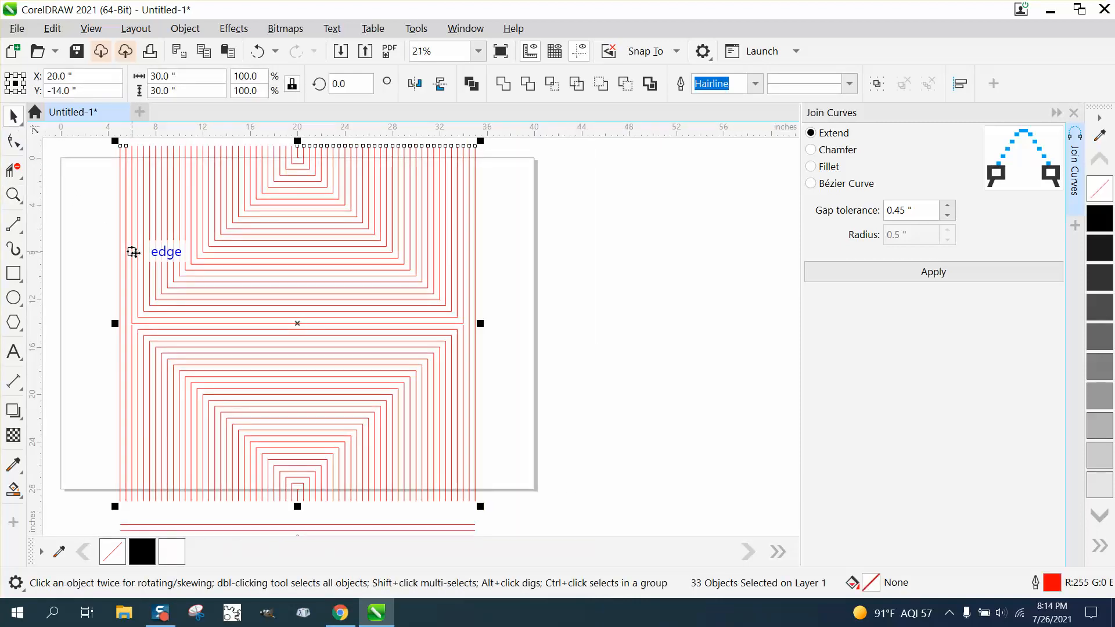
pyautogui.click(13, 194)
pyautogui.moveTo(206, 340); pyautogui.dragTo(211, 340)
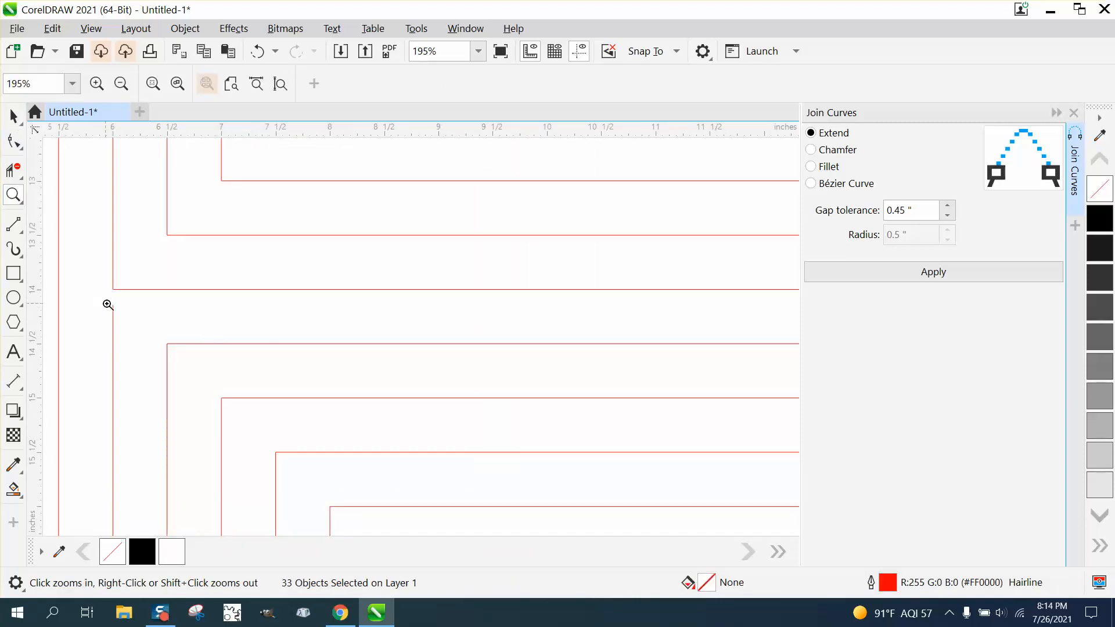
pyautogui.scroll(-2, 118, 301)
pyautogui.scroll(-3, 213, 310)
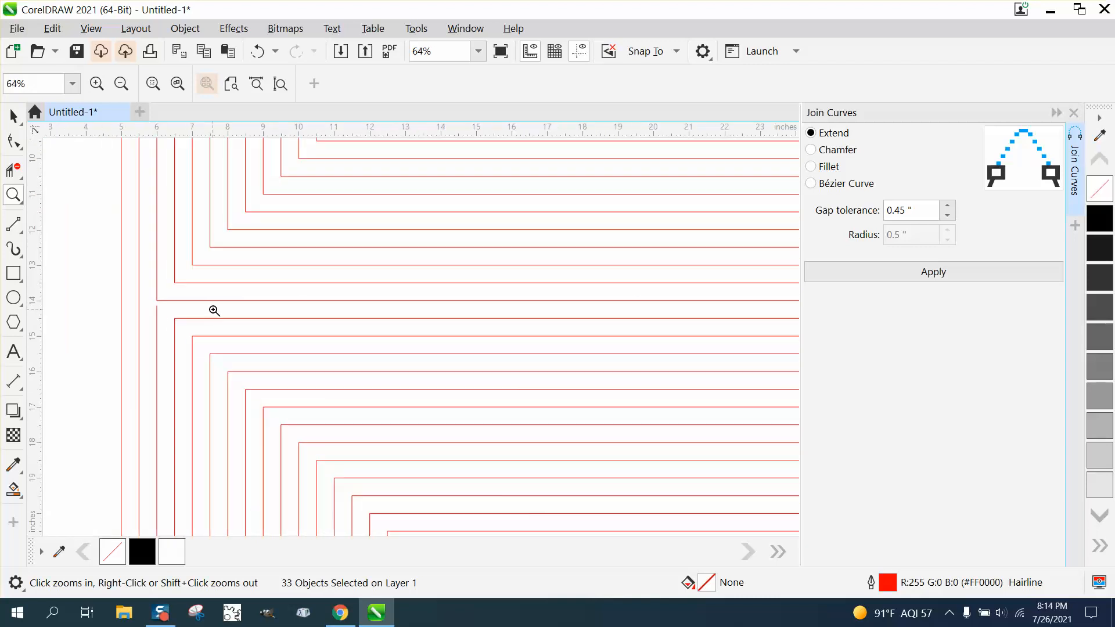
# Move the loose end node at the diamond's left corner up onto the corner node of the line above it
pyautogui.click(13, 141)
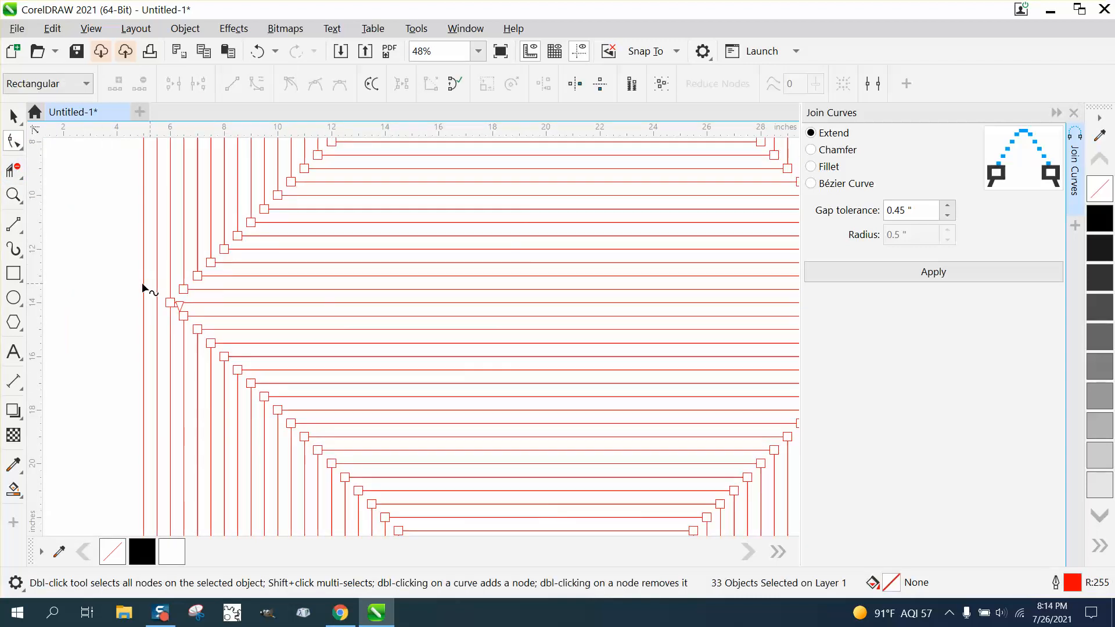
pyautogui.click(15, 196)
pyautogui.moveTo(235, 332); pyautogui.dragTo(235, 332)
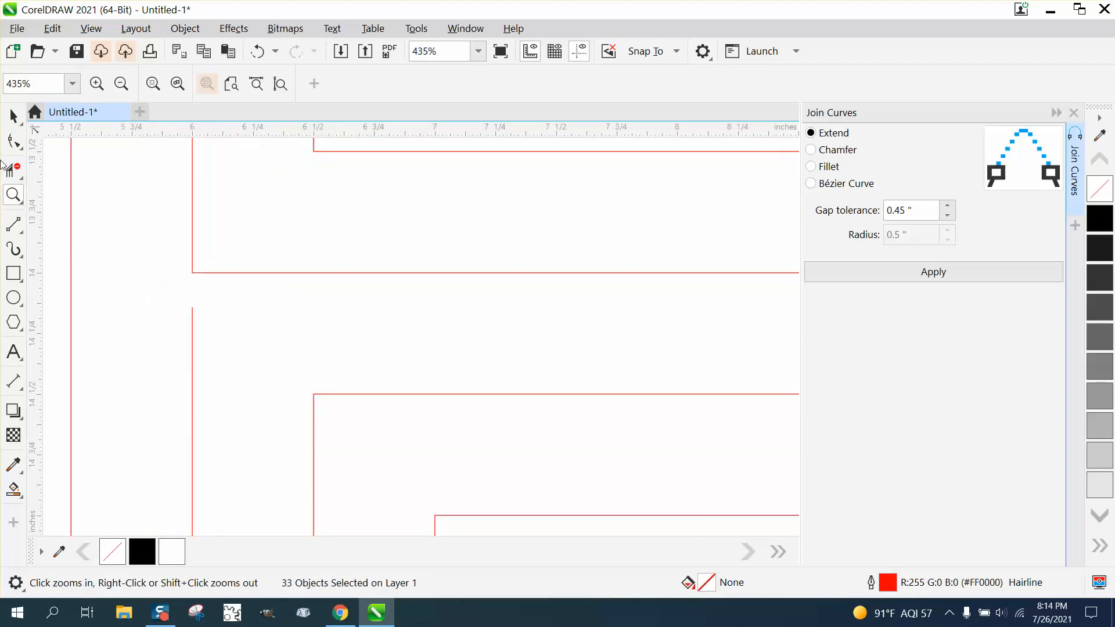
pyautogui.press('F10')
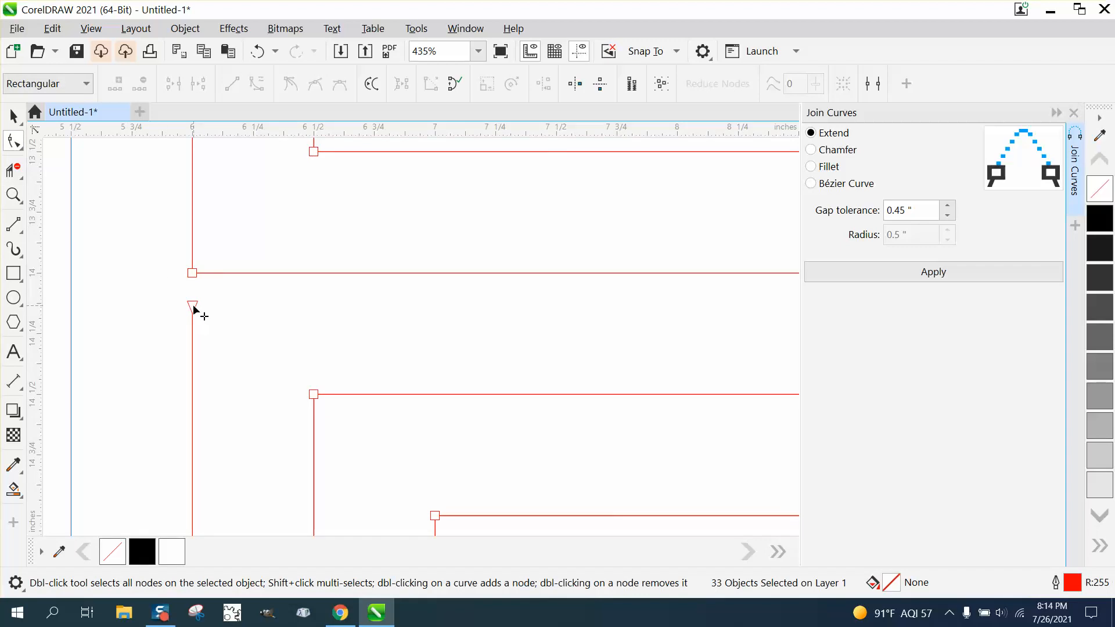
pyautogui.moveTo(194, 307); pyautogui.dragTo(198, 274)
pyautogui.scroll(-2, 122, 264)
pyautogui.scroll(-8, 114, 262)
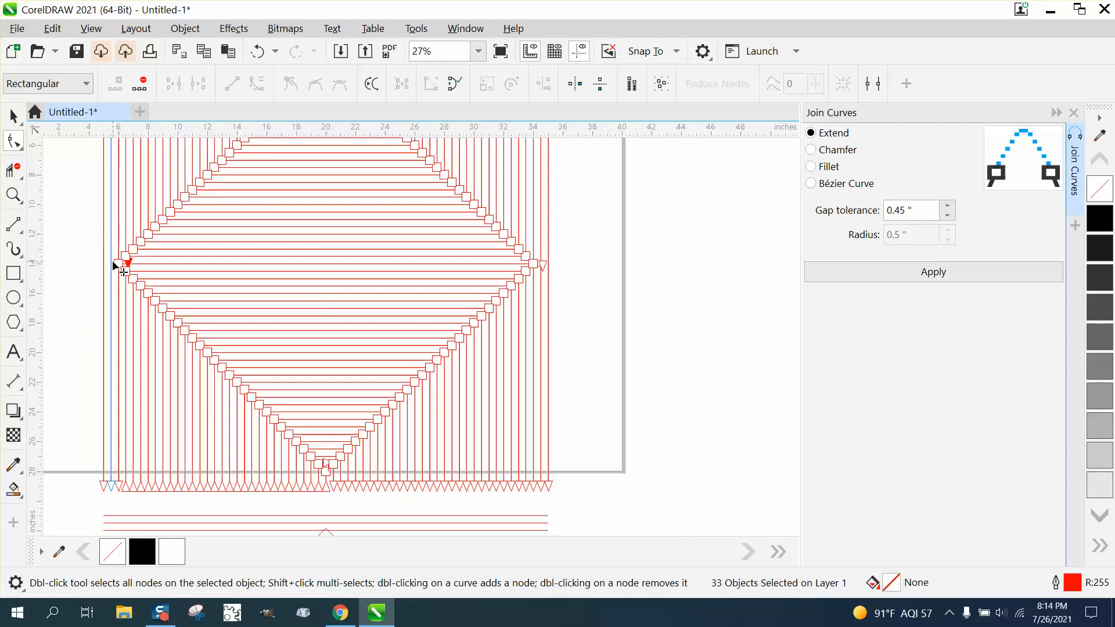
# Move the loose end node at the diamond's right corner up onto the corner node of the line above it
pyautogui.click(13, 195)
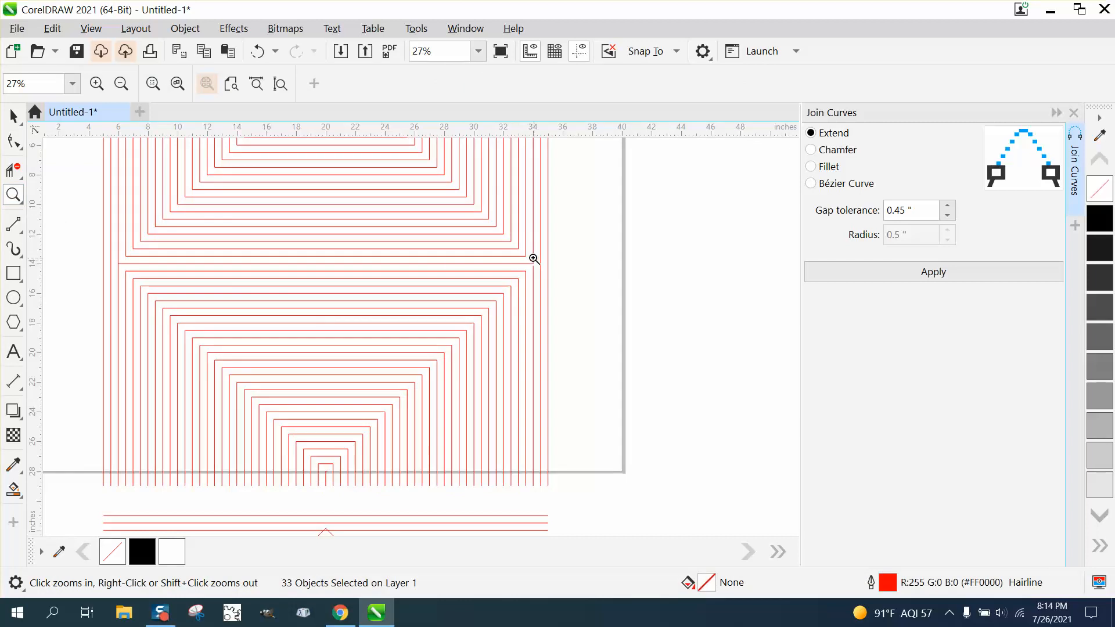
pyautogui.click(509, 265)
pyautogui.click(13, 141)
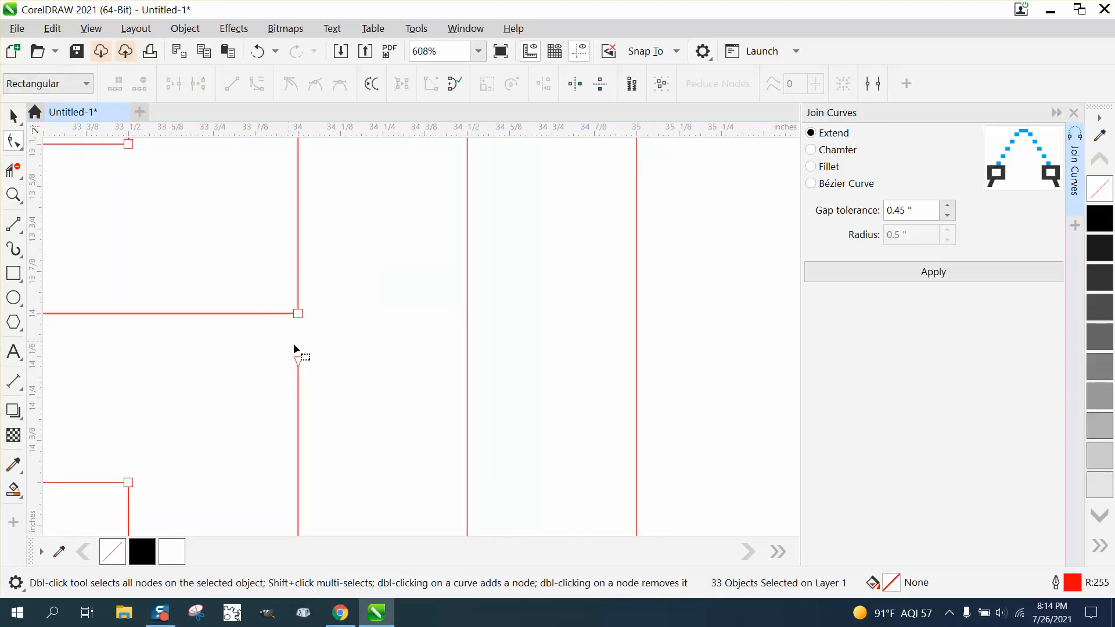
pyautogui.moveTo(300, 363); pyautogui.dragTo(298, 314)
# Try deleting the moved end node at the diamond's right corner, and undo the deletion
pyautogui.click(307, 313)
pyautogui.press('Delete')
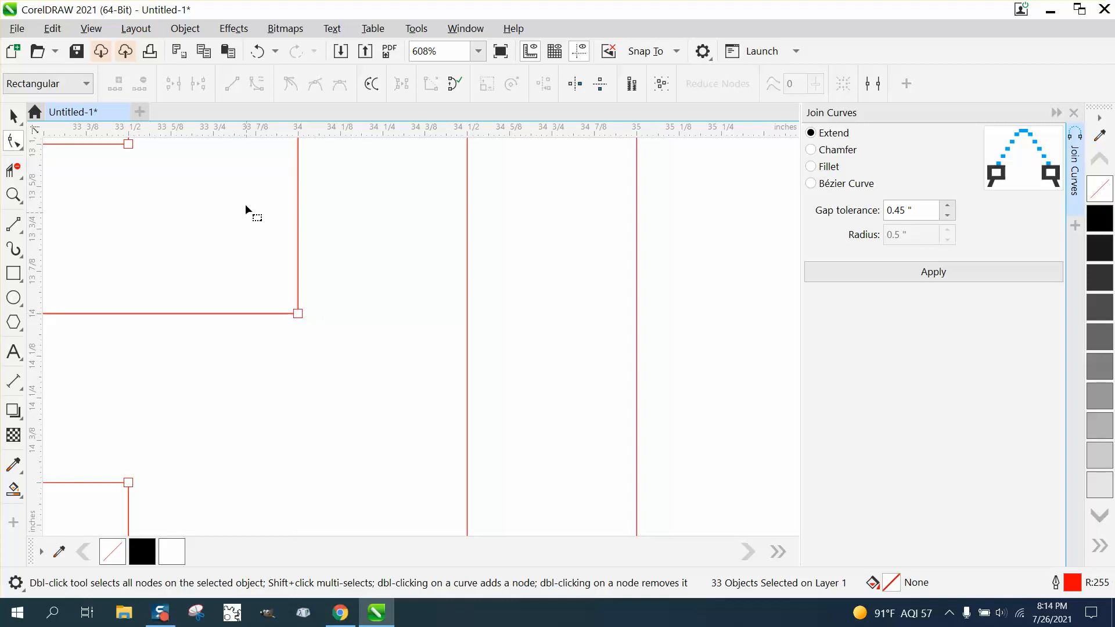
pyautogui.click(258, 51)
# Select the whole joined line pattern on the page and set its outline color to black
pyautogui.scroll(-5, 325, 276)
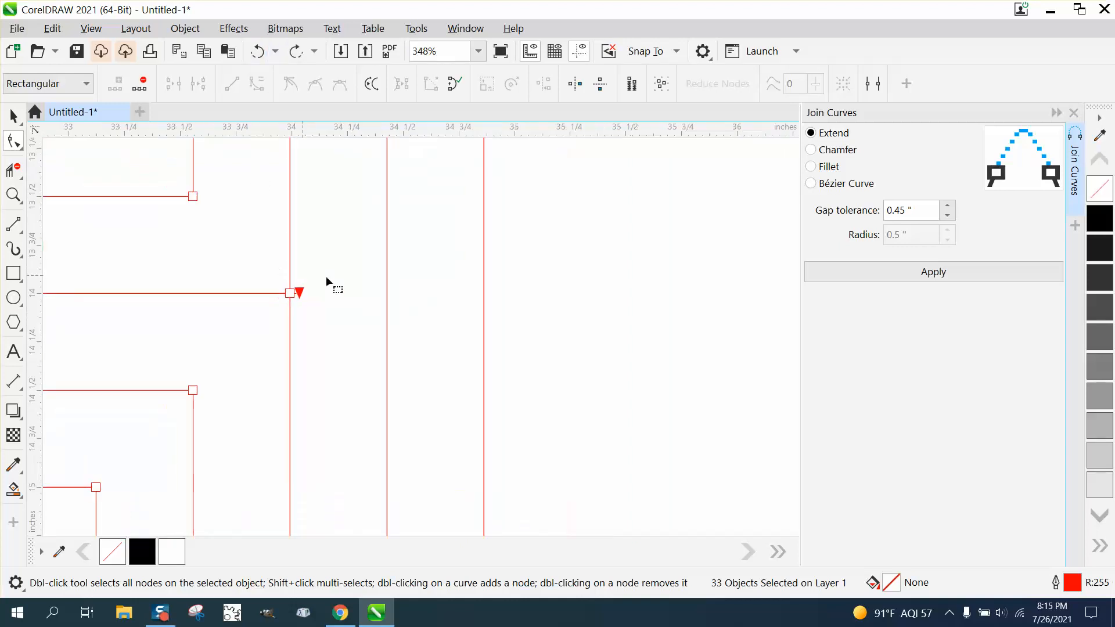
pyautogui.scroll(-7, 363, 284)
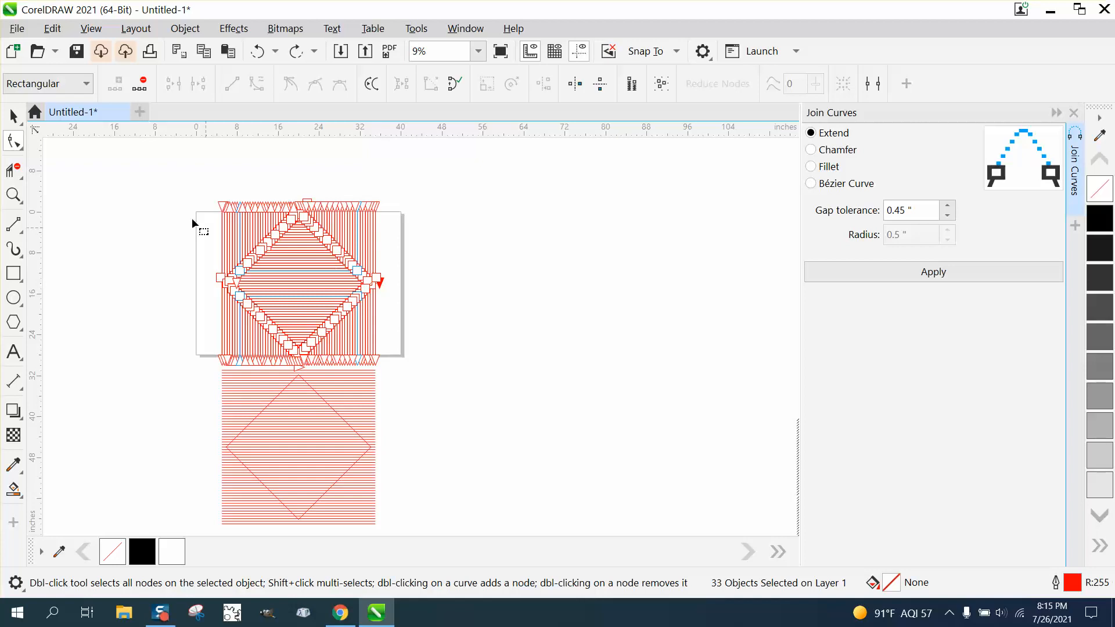
pyautogui.click(12, 117)
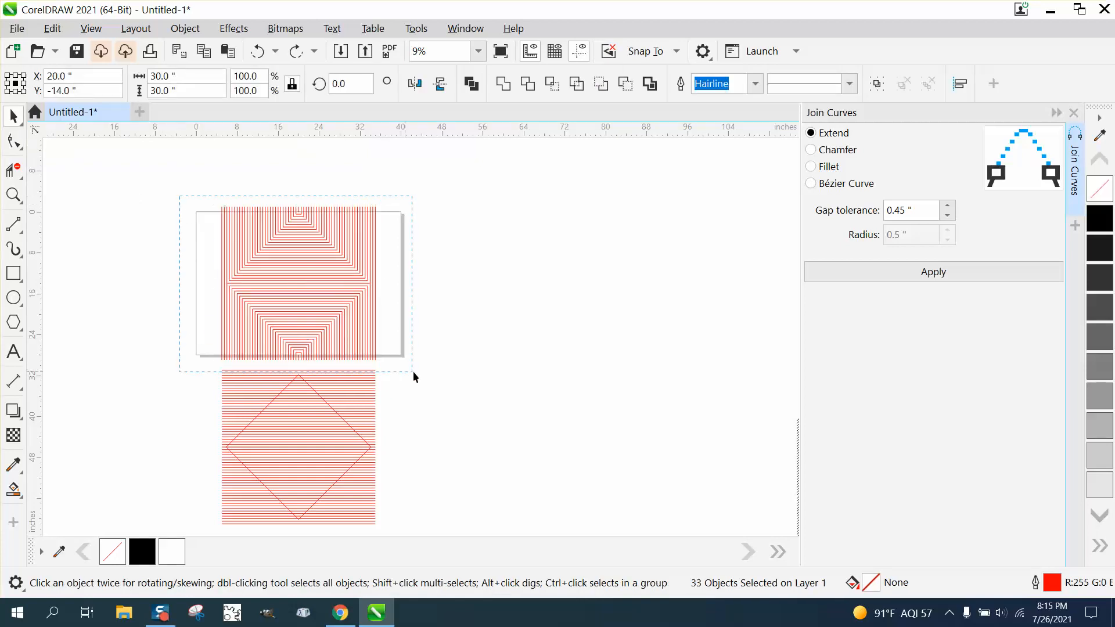
pyautogui.moveTo(413, 371); pyautogui.dragTo(412, 371)
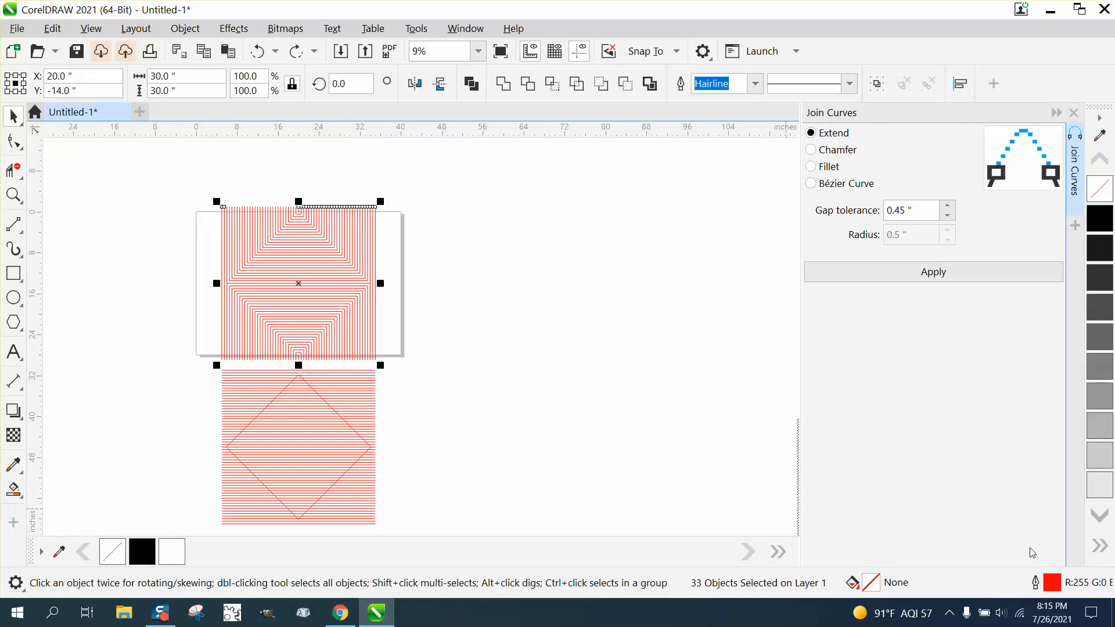
pyautogui.doubleClick(1052, 581)
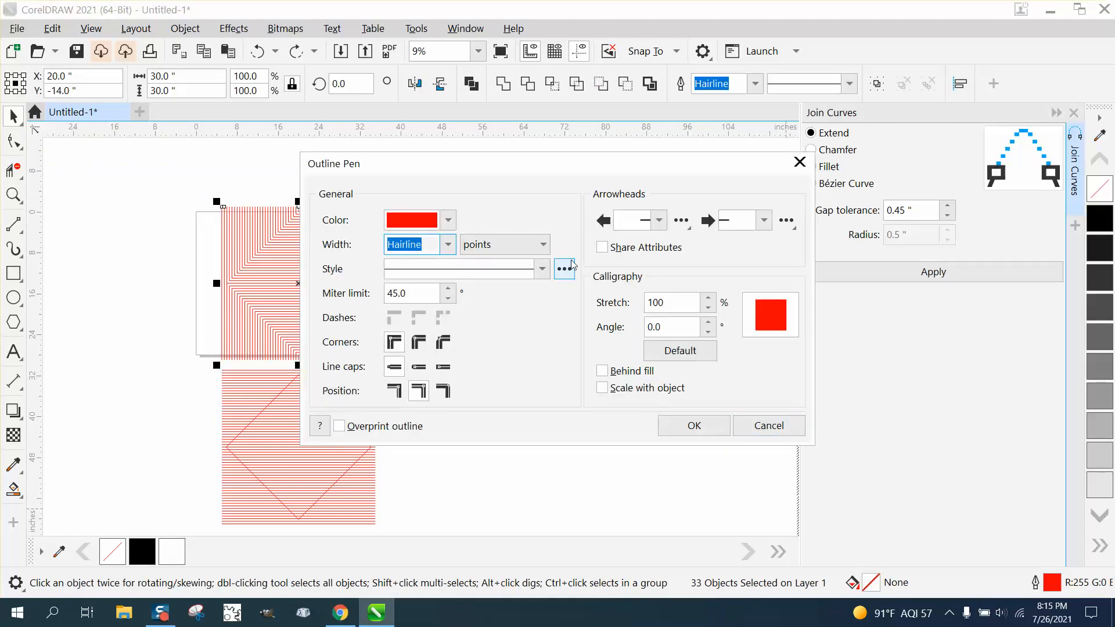
pyautogui.click(449, 220)
pyautogui.click(409, 306)
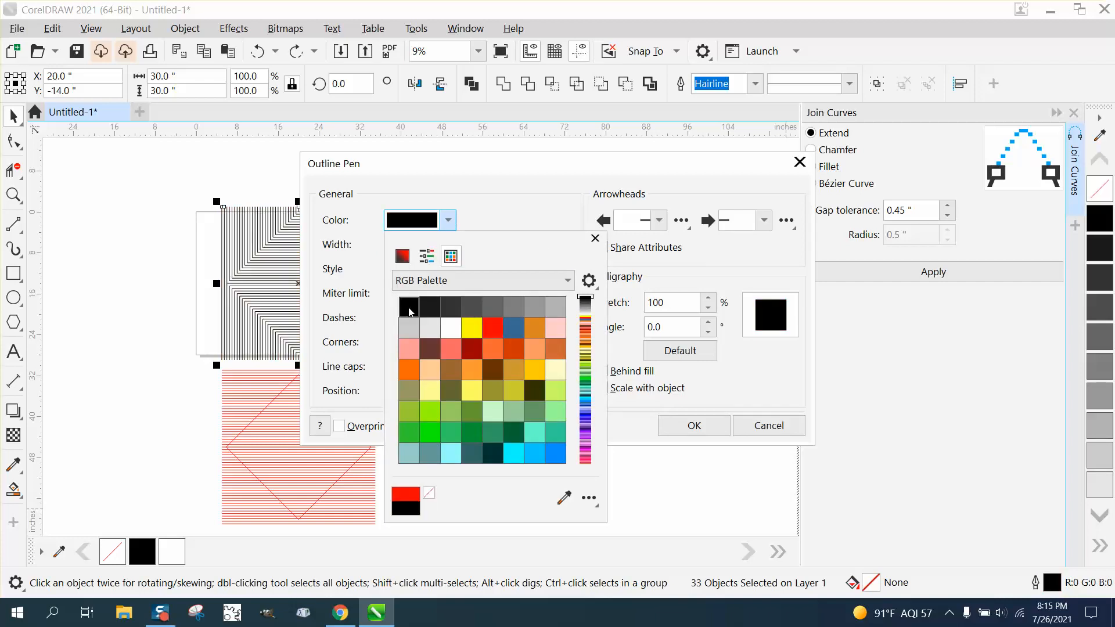
pyautogui.click(450, 225)
# Set the outline width of the selected line pattern to 16.0 pt and apply the outline settings
pyautogui.click(448, 244)
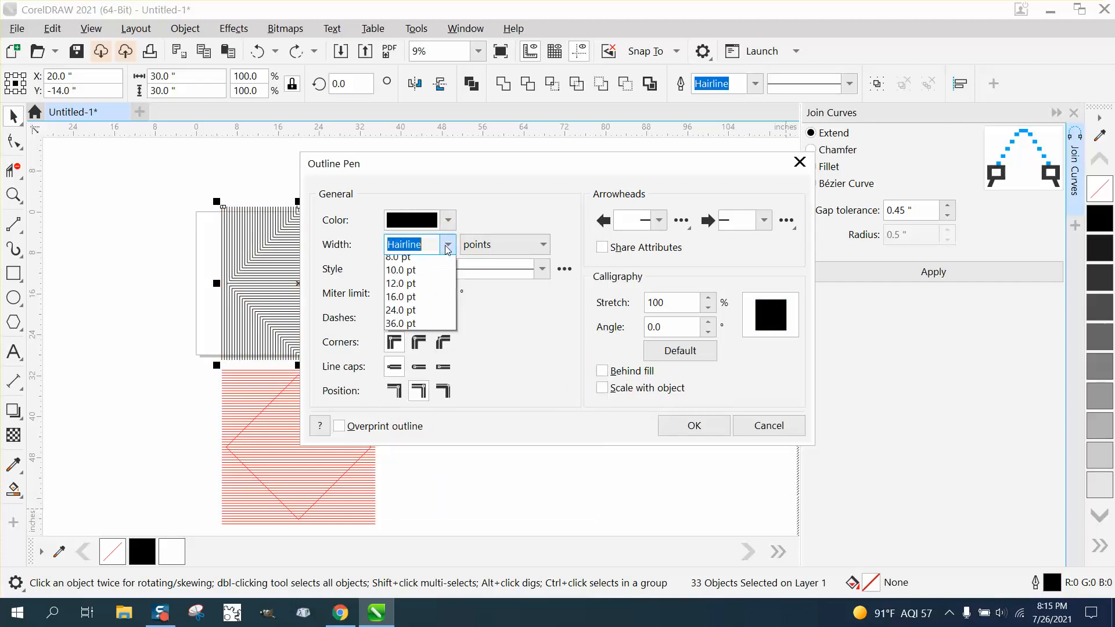
pyautogui.click(395, 386)
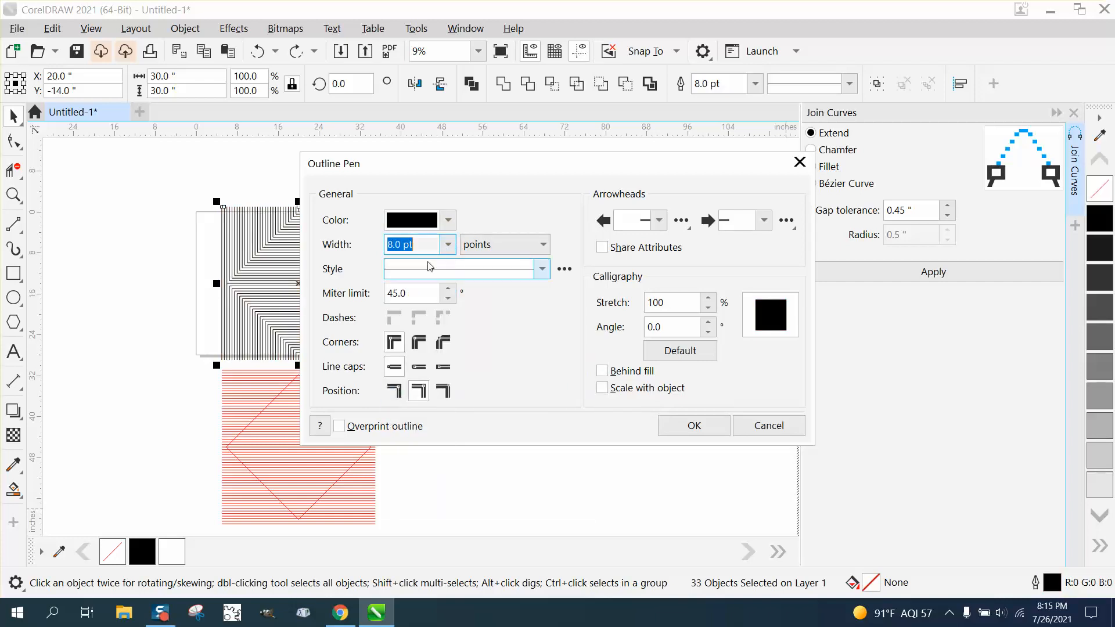
pyautogui.click(448, 244)
pyautogui.click(402, 423)
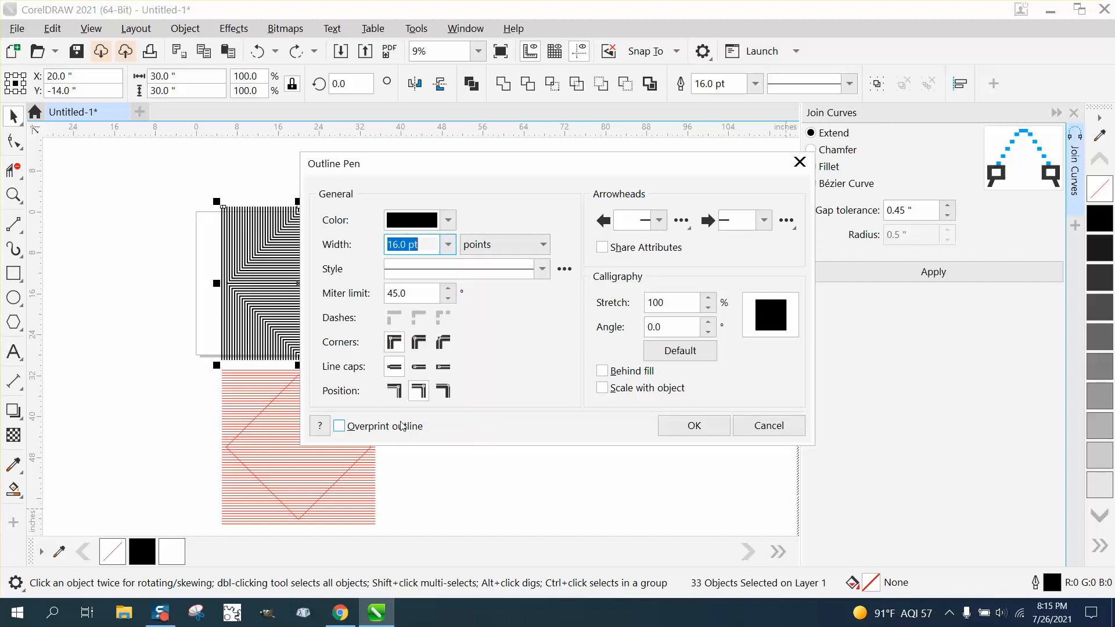
pyautogui.click(708, 425)
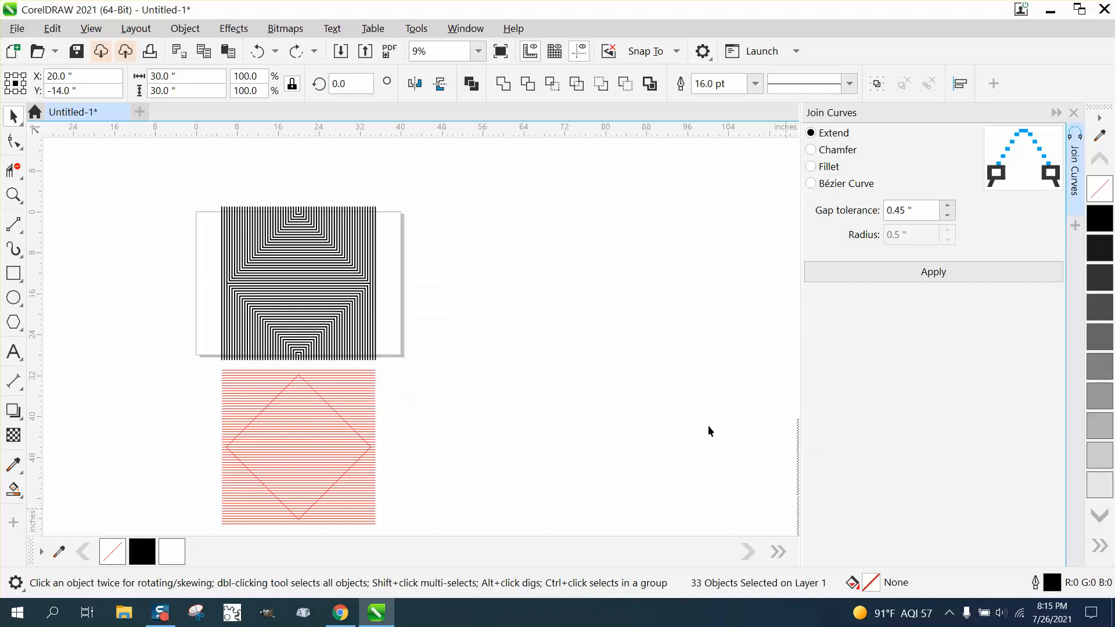
# Remove the short sideways stub from the lower end of the short center line at the pattern's upper edge
pyautogui.click(13, 195)
pyautogui.click(373, 237)
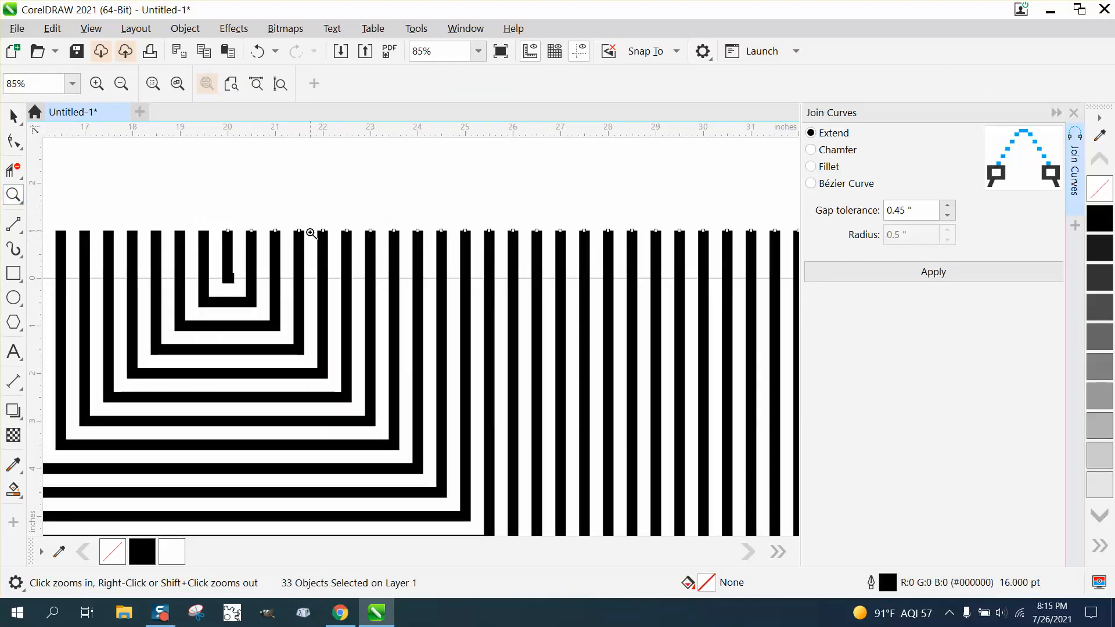
pyautogui.moveTo(228, 273); pyautogui.dragTo(271, 301)
pyautogui.rightClick(279, 298)
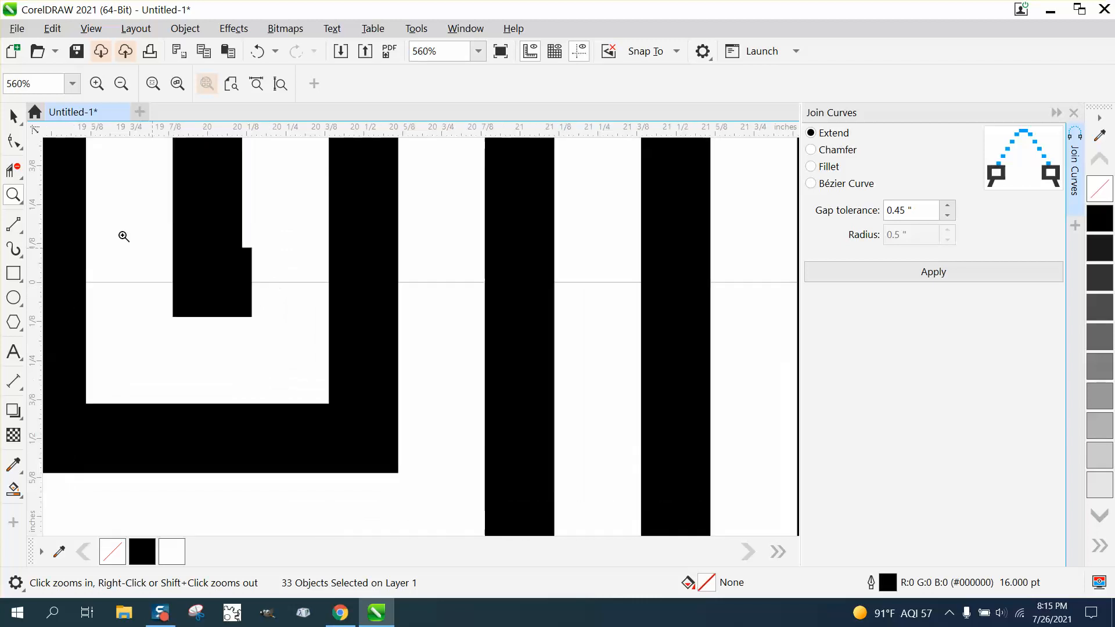
pyautogui.click(18, 147)
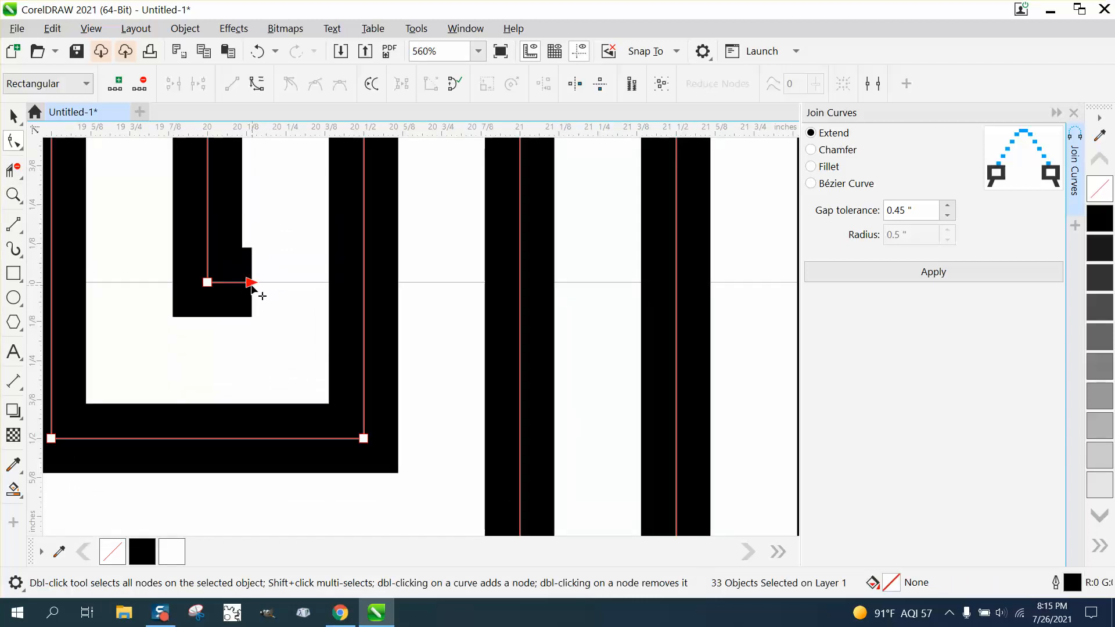
pyautogui.scroll(-5, 252, 282)
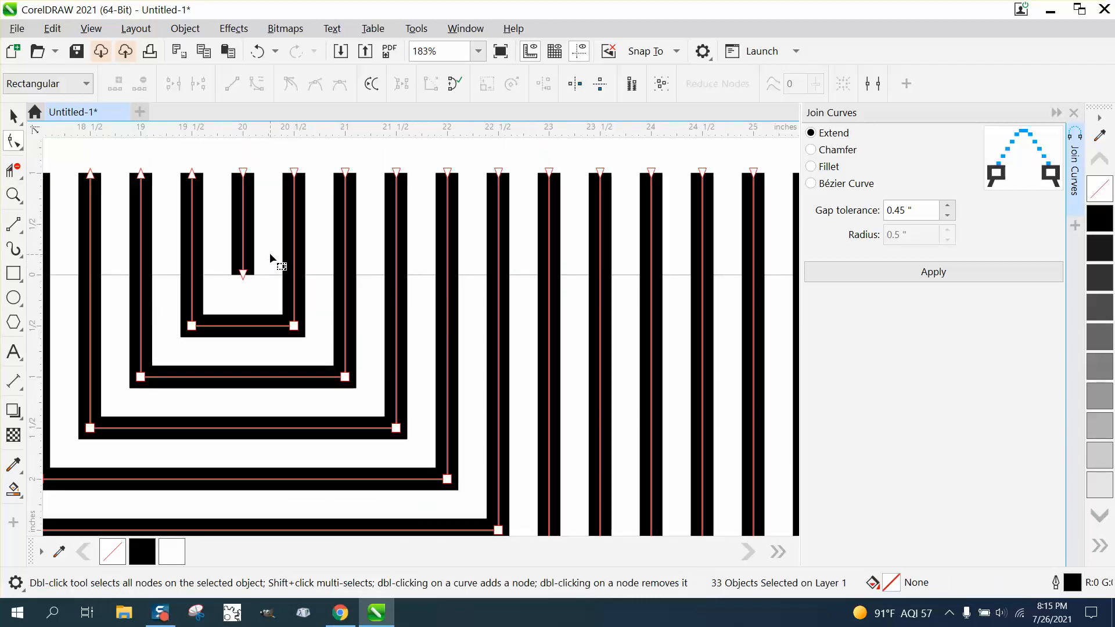
pyautogui.scroll(-3, 279, 256)
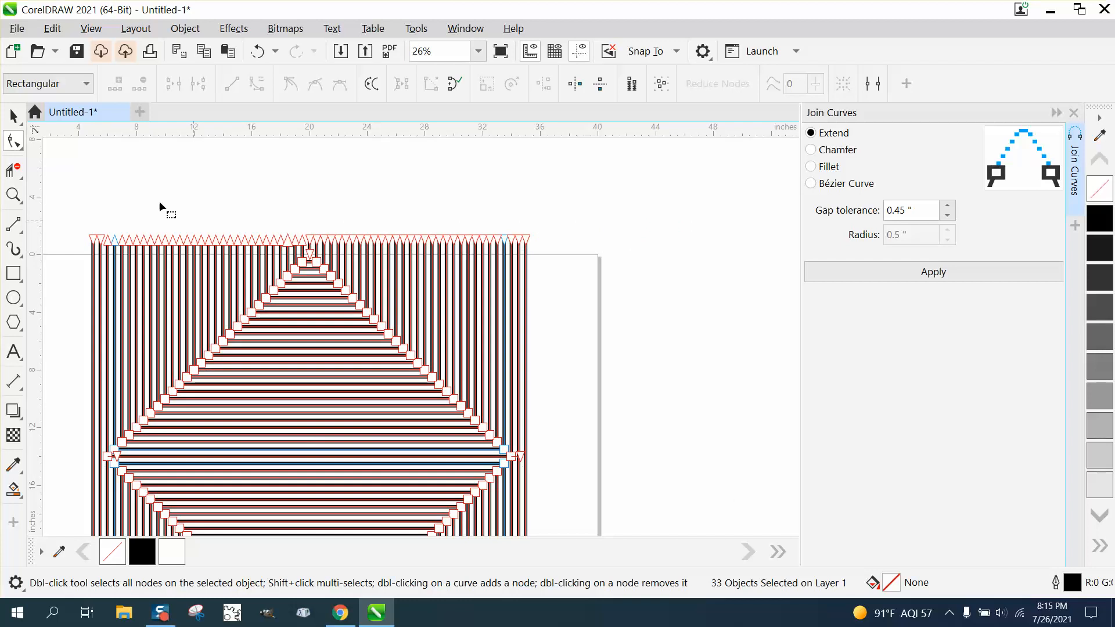
pyautogui.click(14, 195)
pyautogui.scroll(-1, 122, 187)
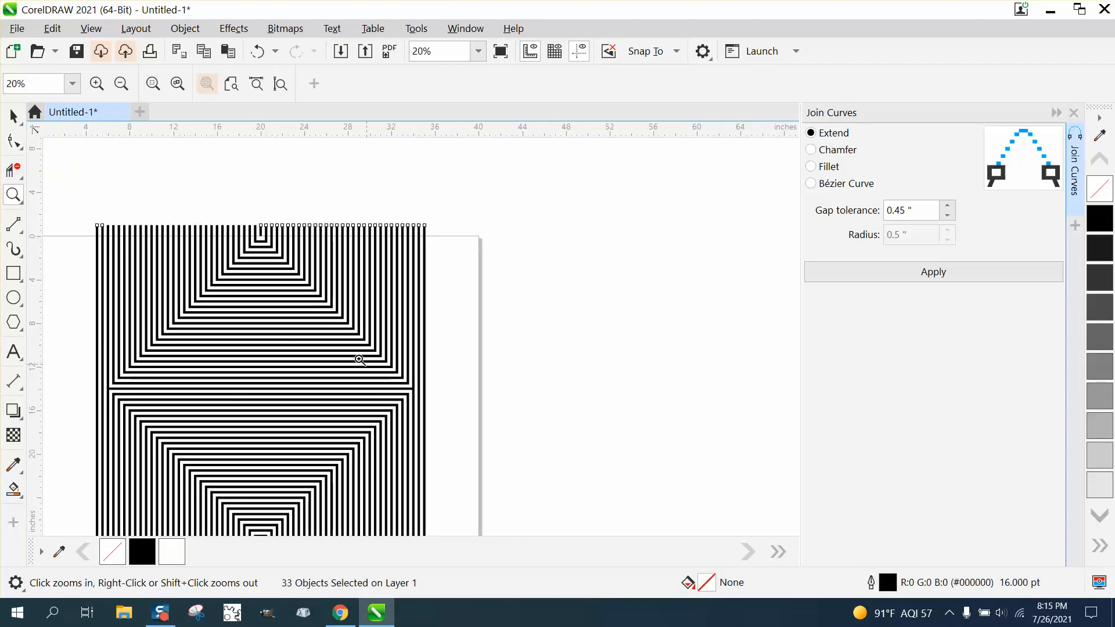
pyautogui.scroll(-1, 338, 350)
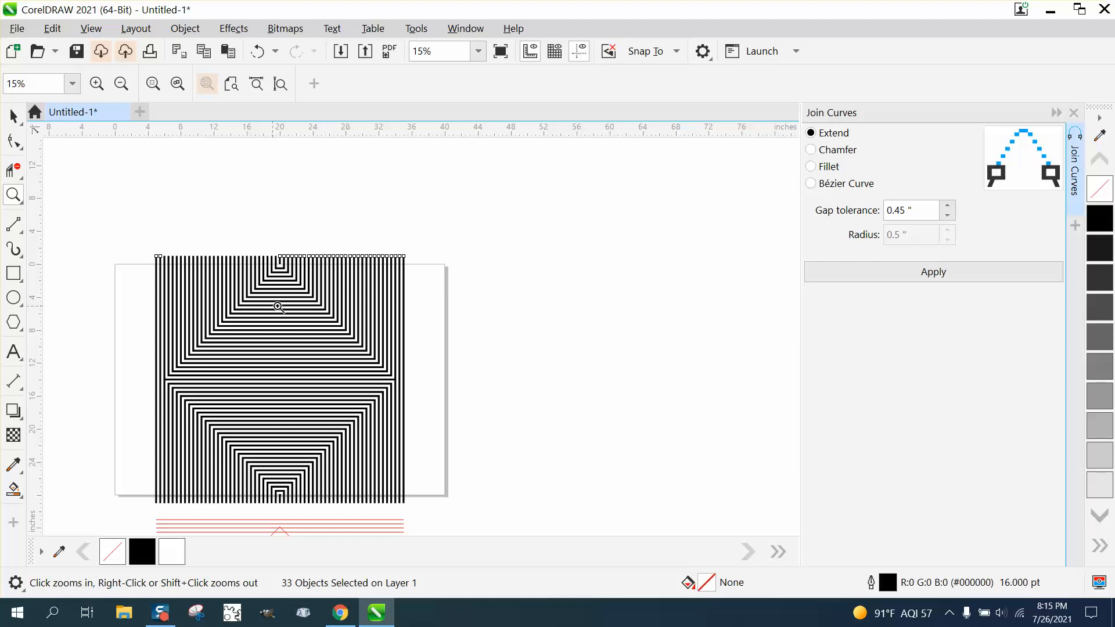